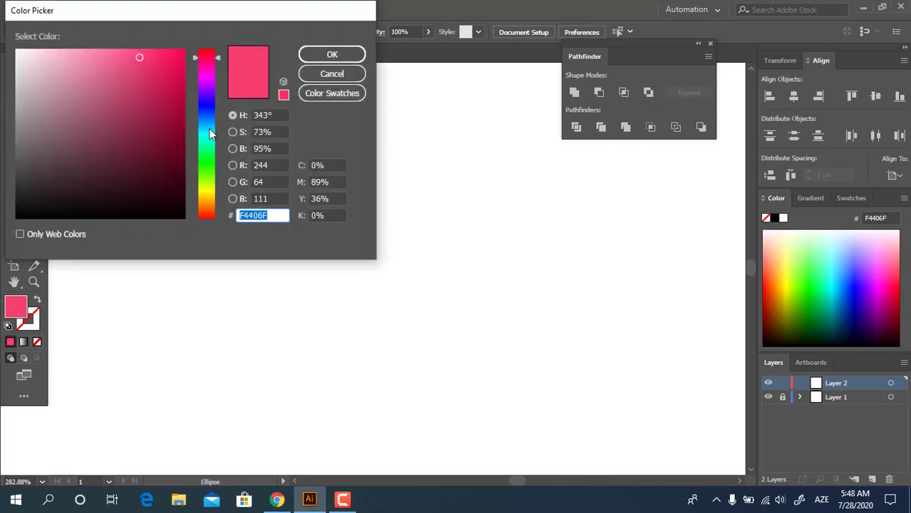
# Set the fill colour to the coral pink FF7D7D
pyautogui.moveTo(209, 128); pyautogui.dragTo(209, 217)
pyautogui.click(91, 73)
pyautogui.click(112, 48)
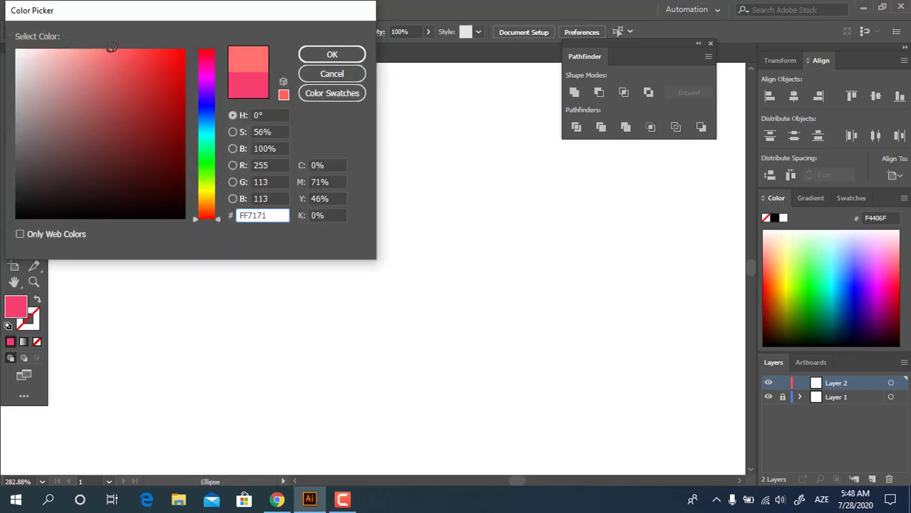
pyautogui.moveTo(109, 54); pyautogui.dragTo(102, 48)
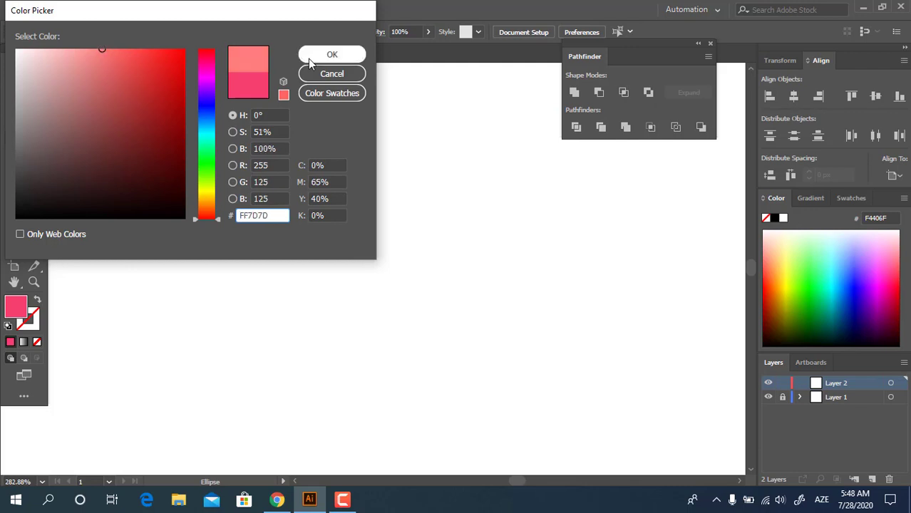
pyautogui.click(332, 54)
# Draw a large coral circle and centre it horizontally and vertically on the artboard
pyautogui.moveTo(247, 119); pyautogui.dragTo(498, 289)
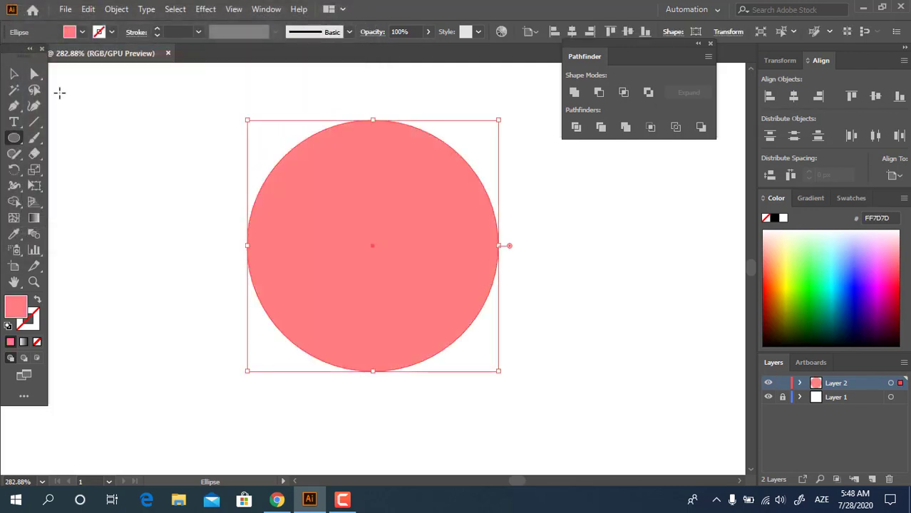
pyautogui.click(13, 74)
pyautogui.click(572, 31)
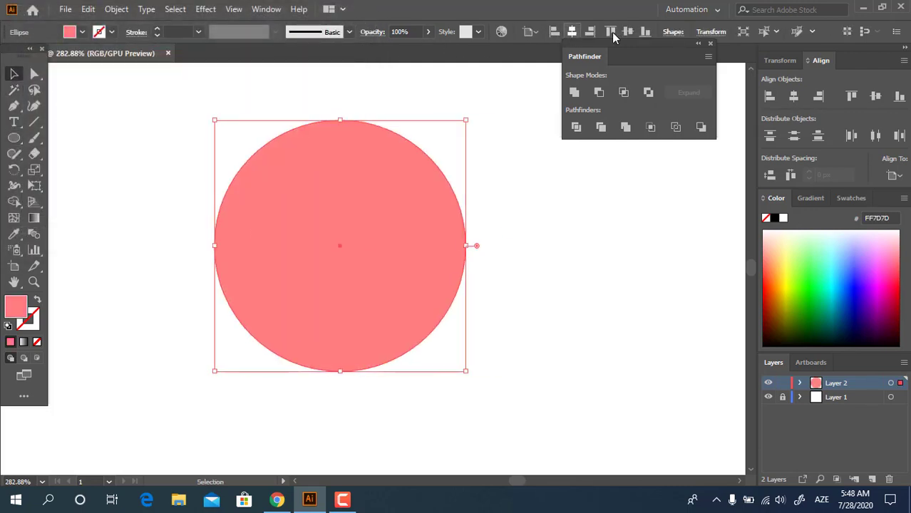
pyautogui.click(627, 32)
pyautogui.click(569, 198)
# Reshape the circle into an egg by moving its two side anchor points straight down together
pyautogui.press('space')
pyautogui.moveTo(533, 304); pyautogui.dragTo(502, 120)
pyautogui.moveTo(343, 271); pyautogui.dragTo(414, 208)
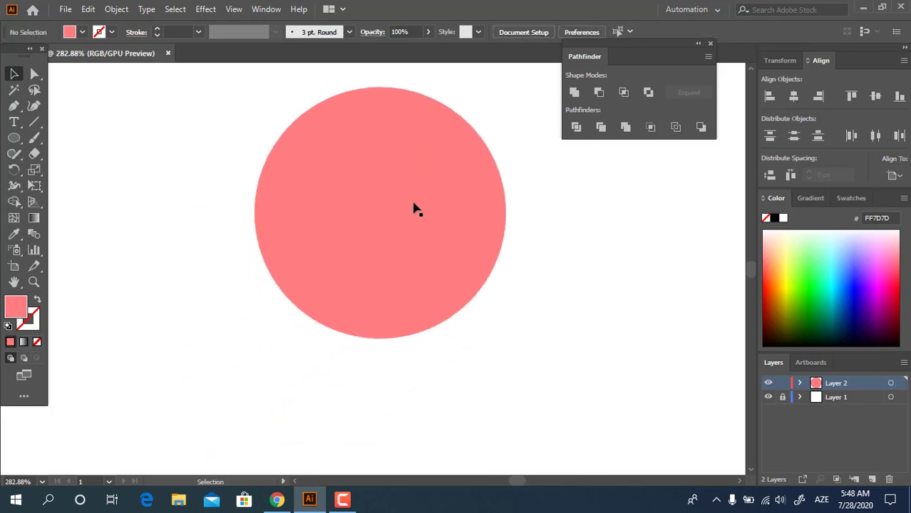
pyautogui.click(421, 209)
pyautogui.moveTo(411, 241); pyautogui.dragTo(383, 270)
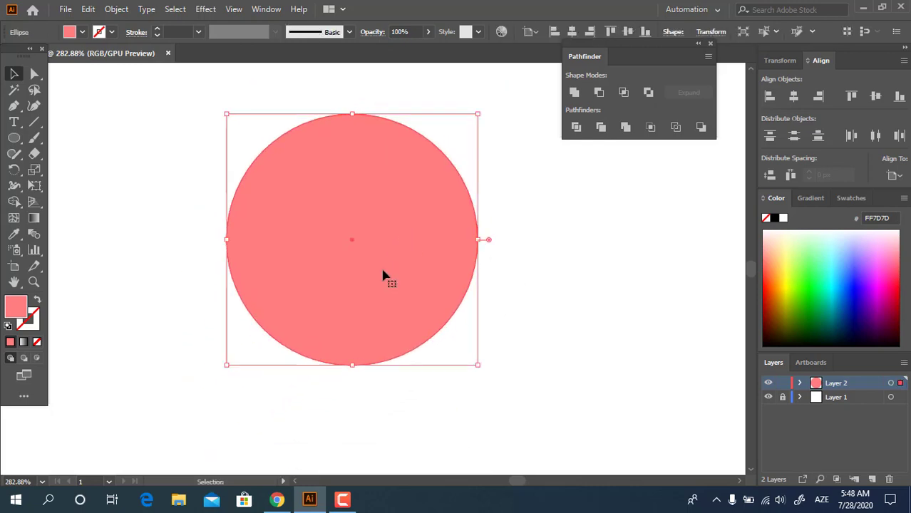
pyautogui.click(34, 74)
pyautogui.moveTo(536, 373); pyautogui.dragTo(156, 238)
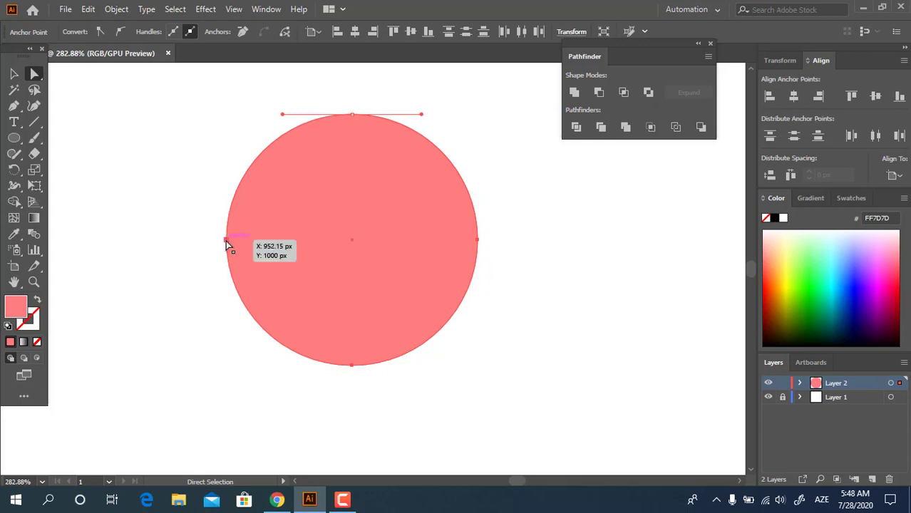
pyautogui.moveTo(226, 241); pyautogui.dragTo(219, 289)
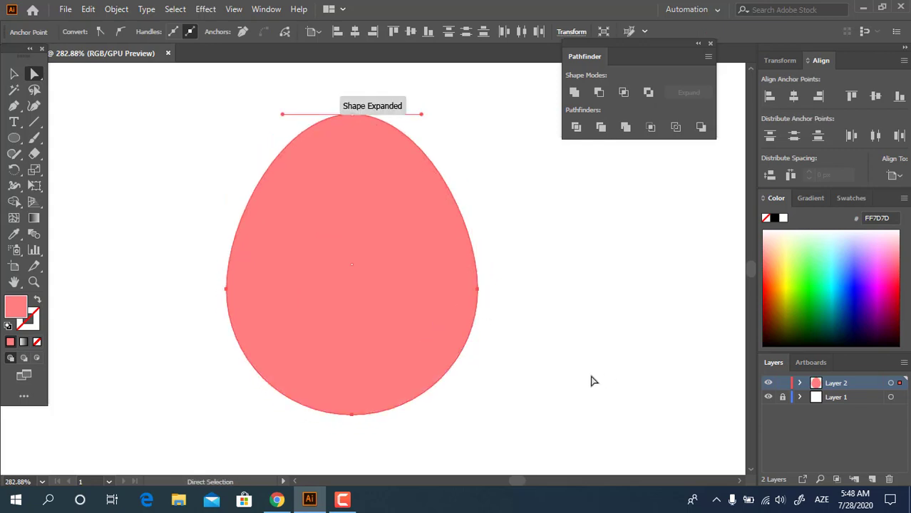
pyautogui.click(591, 380)
pyautogui.moveTo(534, 366); pyautogui.dragTo(524, 344)
pyautogui.click(13, 74)
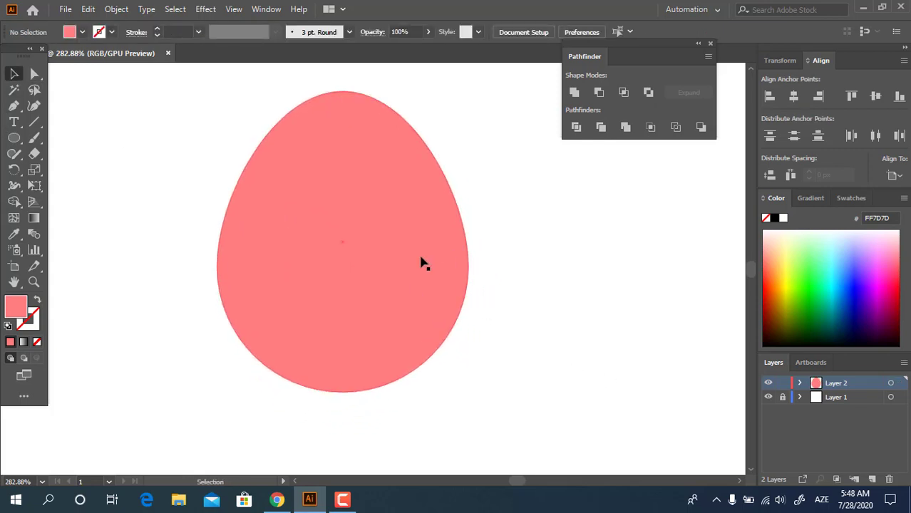
pyautogui.click(422, 264)
pyautogui.click(544, 286)
# Draw a rectangle in the lower half of the egg and round its corners fully into a pill shape
pyautogui.moveTo(14, 137); pyautogui.dragTo(62, 137)
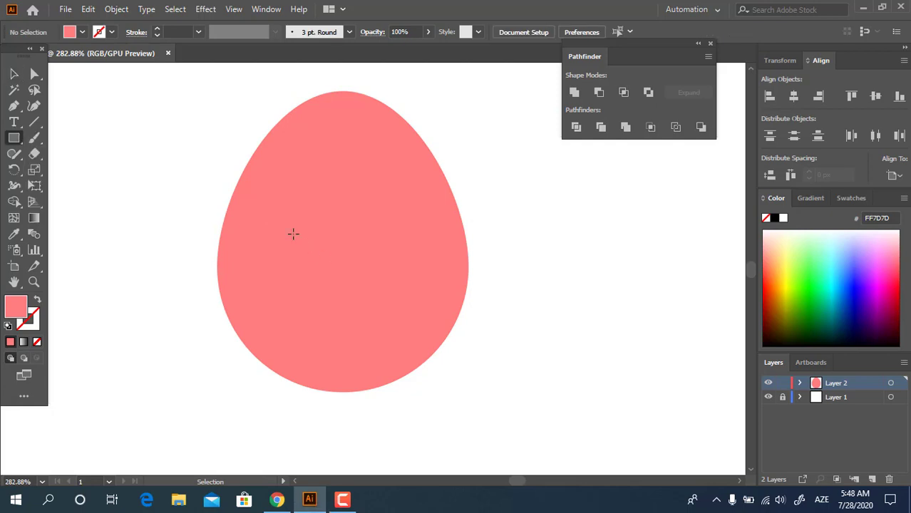
pyautogui.moveTo(293, 234); pyautogui.dragTo(415, 306)
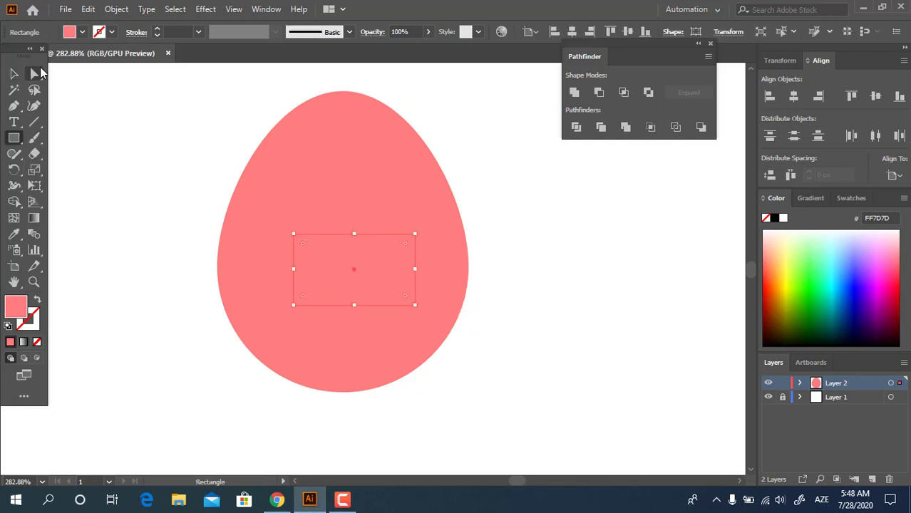
pyautogui.click(34, 73)
pyautogui.moveTo(303, 244); pyautogui.dragTo(387, 299)
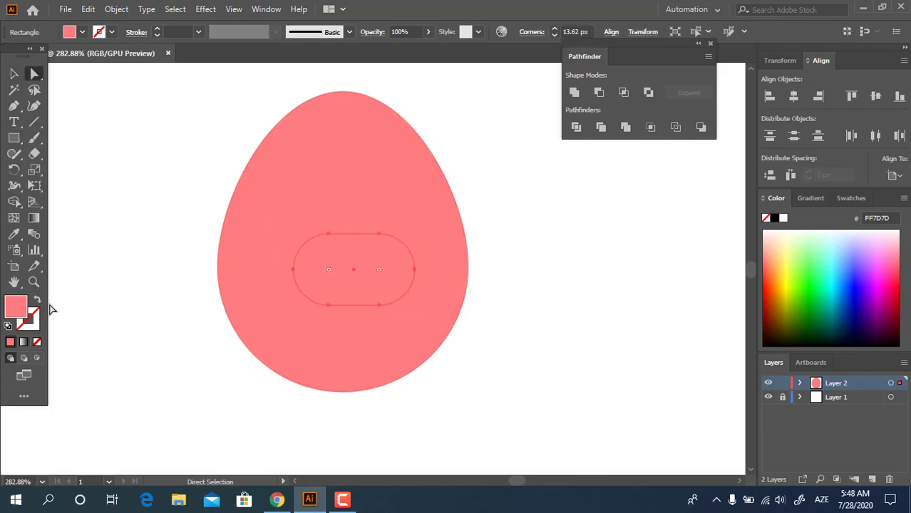
# Fill the pill shape with FF9280
pyautogui.doubleClick(21, 308)
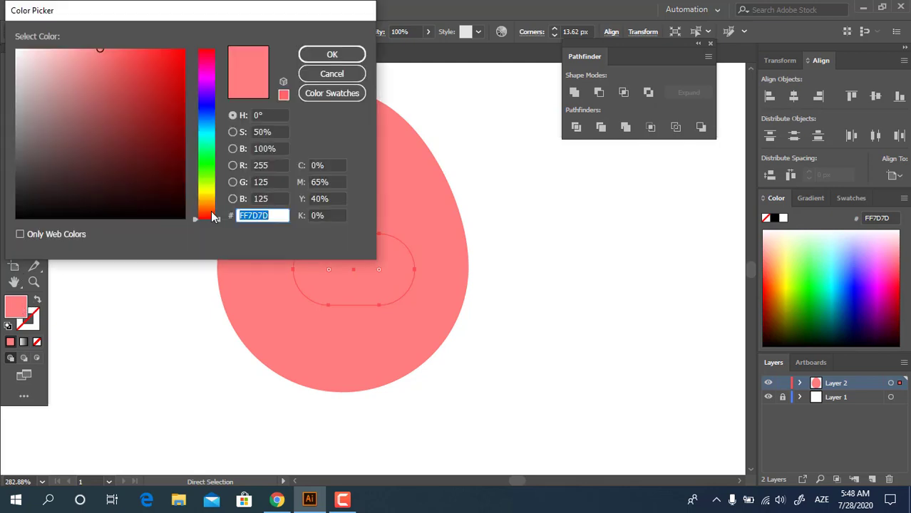
pyautogui.click(212, 218)
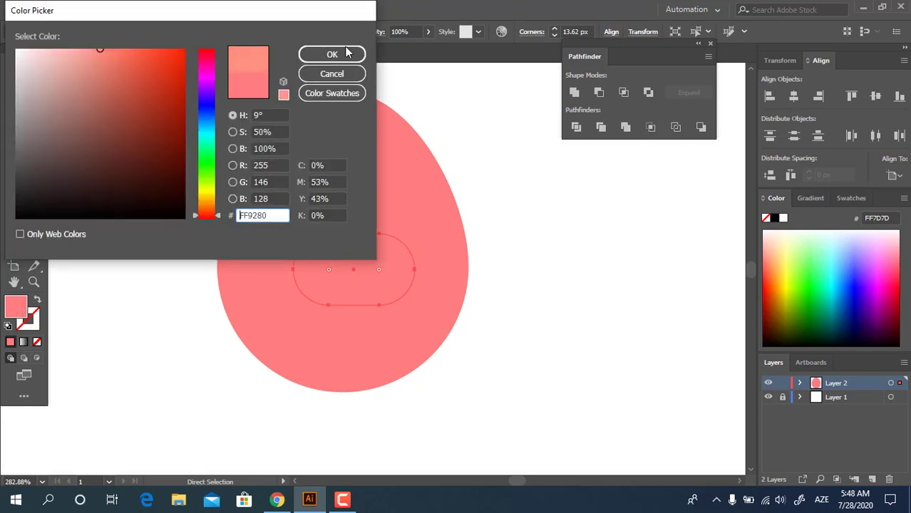
pyautogui.click(333, 55)
# Centre the pill shape horizontally on the egg
pyautogui.click(14, 74)
pyautogui.moveTo(520, 355); pyautogui.dragTo(208, 169)
pyautogui.click(574, 32)
pyautogui.click(536, 326)
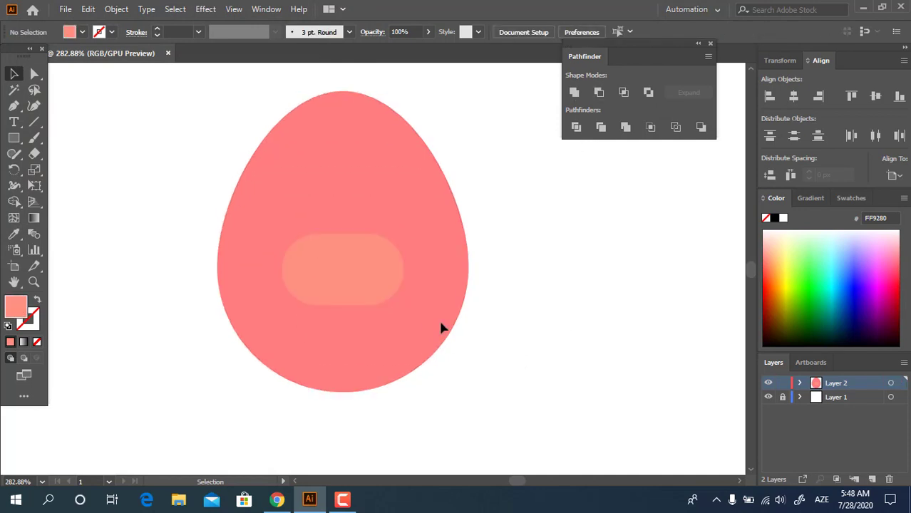
# Change the pill shape's fill to the lighter salmon FF9A8D
pyautogui.click(354, 279)
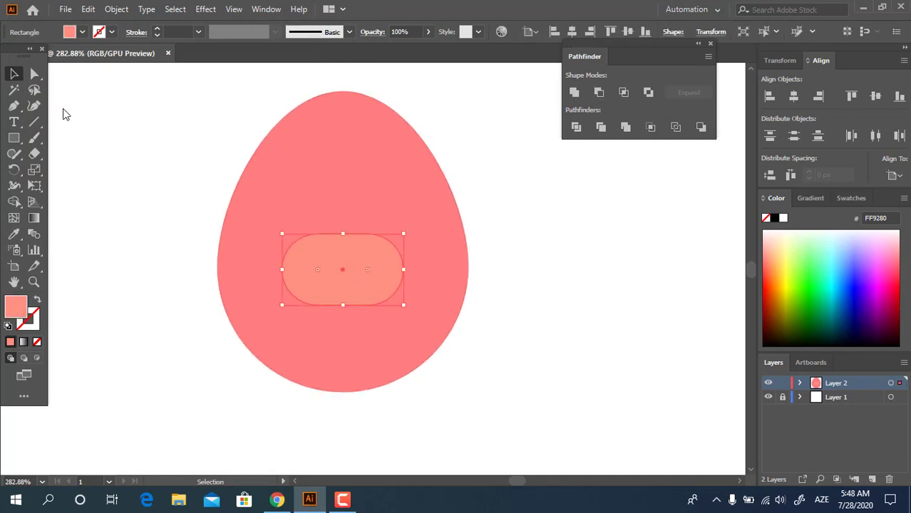
pyautogui.click(95, 50)
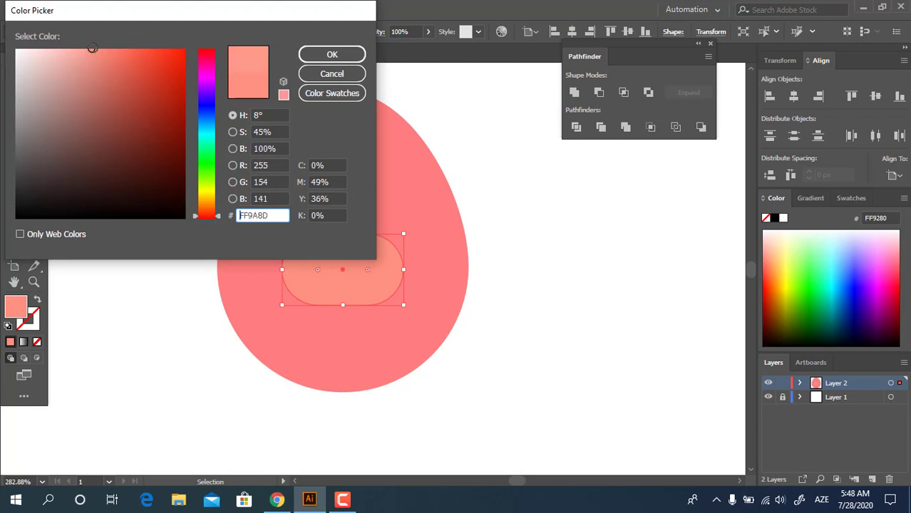
pyautogui.click(332, 54)
pyautogui.click(562, 308)
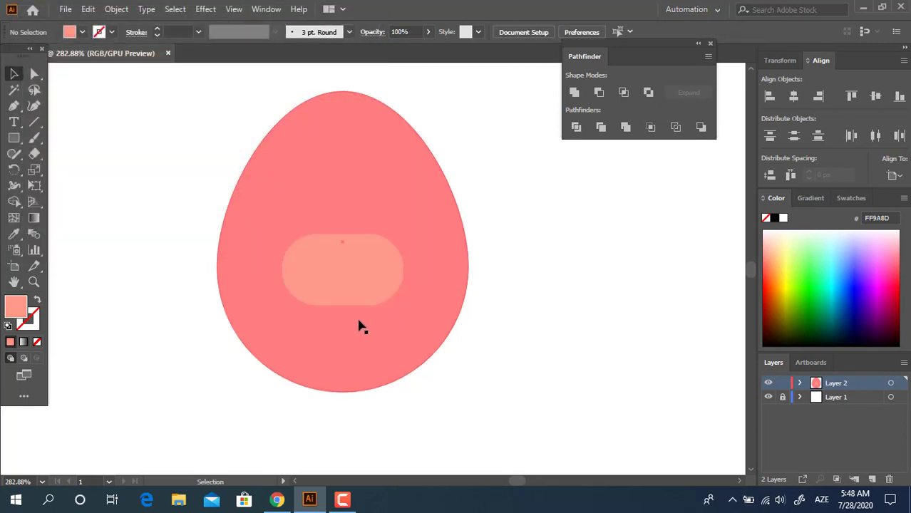
# Convert the pill shape to a plain path with Unite and place a copy of it slightly lower
pyautogui.press('z')
pyautogui.moveTo(399, 338); pyautogui.dragTo(426, 343)
pyautogui.click(14, 74)
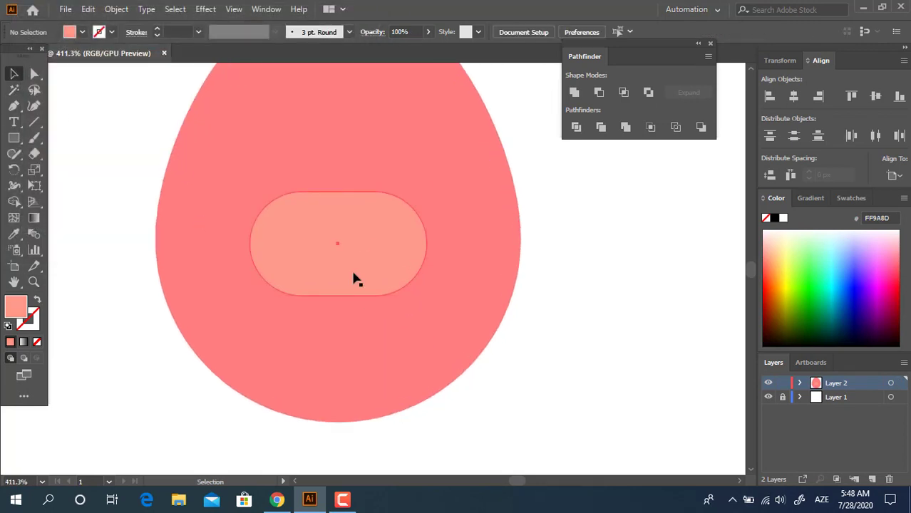
pyautogui.click(356, 279)
pyautogui.click(575, 92)
pyautogui.moveTo(389, 269); pyautogui.dragTo(326, 290)
# Fill the lower pill copy with the darker tone ED7B72
pyautogui.doubleClick(18, 305)
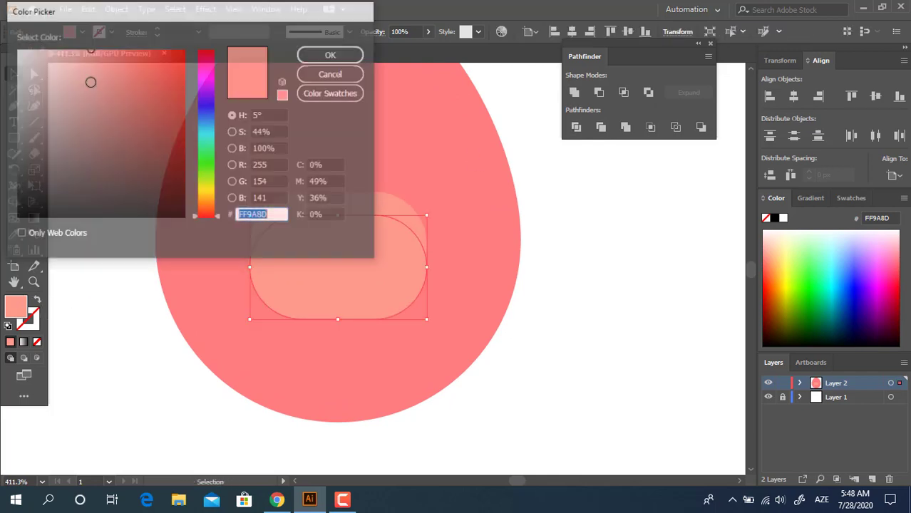
pyautogui.moveTo(102, 55)
pyautogui.mouseDown()
pyautogui.moveTo(114, 55)
pyautogui.moveTo(105, 60)
pyautogui.mouseUp()
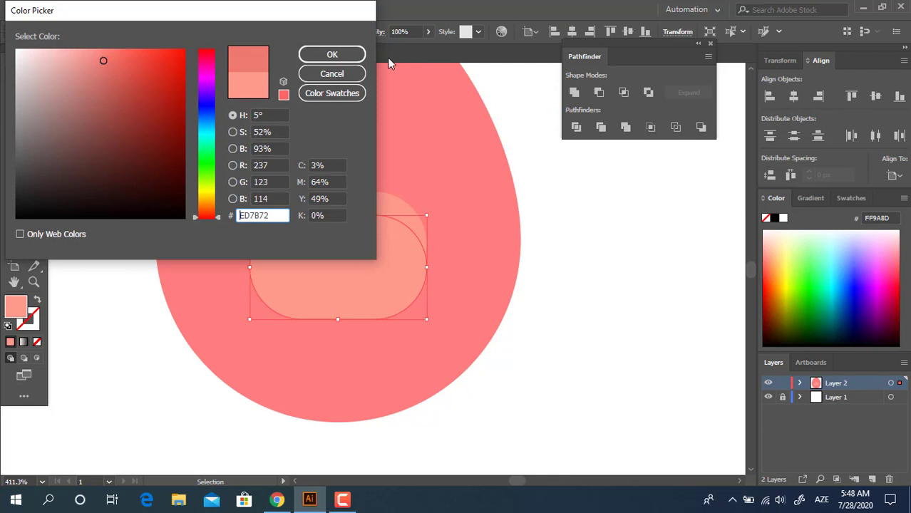
pyautogui.press('Return')
# Send the darker pill one level behind the light one and stretch its top edge upward beneath it
pyautogui.hotkey('ctrl', '[')
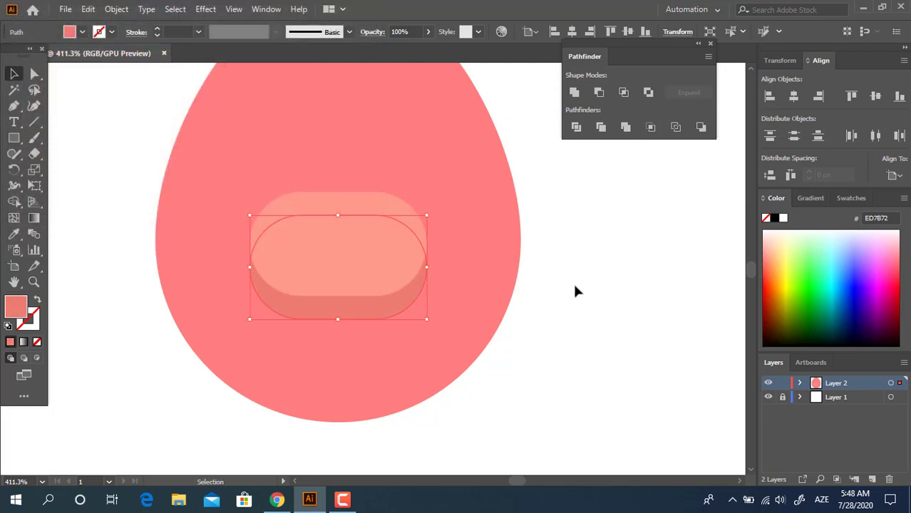
pyautogui.moveTo(338, 215); pyautogui.dragTo(338, 198)
pyautogui.click(571, 326)
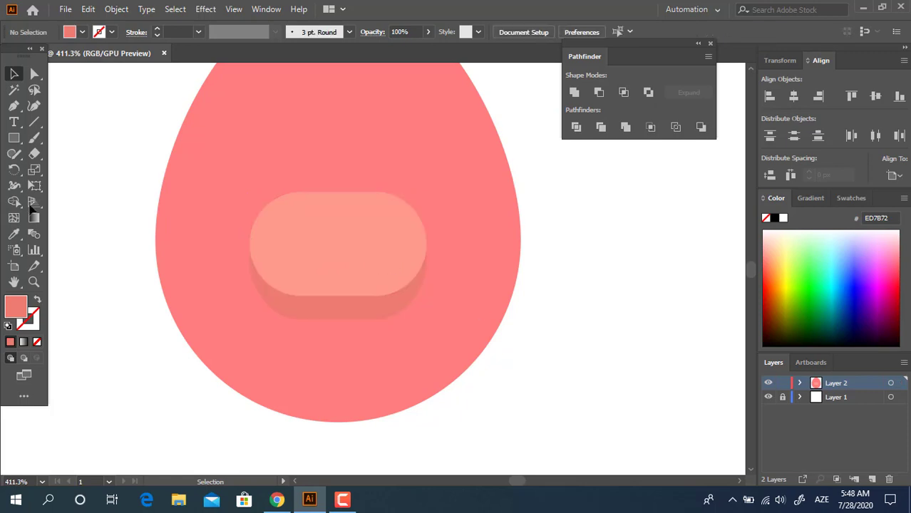
# Draw a circle about 8.75 px wide on the left half of the snout as a nostril
pyautogui.click(20, 145)
pyautogui.click(50, 164)
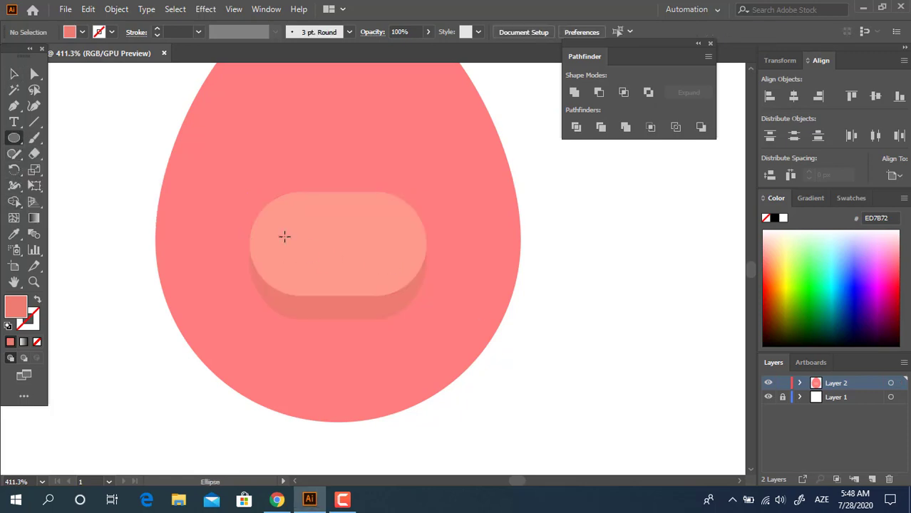
pyautogui.moveTo(285, 231); pyautogui.dragTo(319, 262)
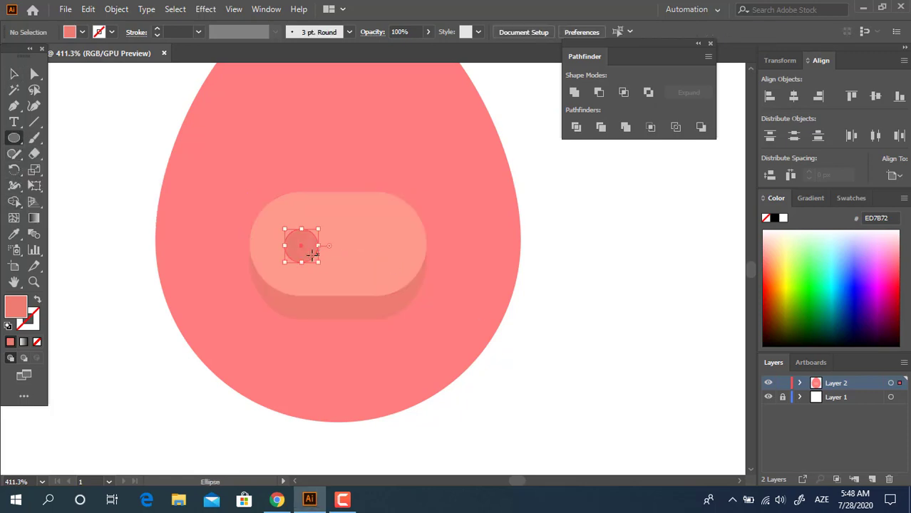
# Fill the nostril circle with 775D5C
pyautogui.doubleClick(16, 306)
pyautogui.moveTo(53, 135); pyautogui.dragTo(54, 140)
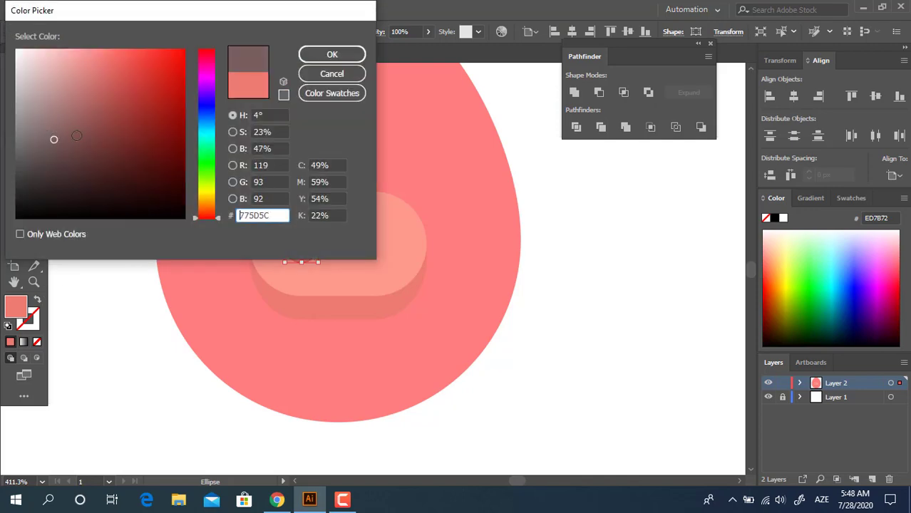
pyautogui.click(356, 57)
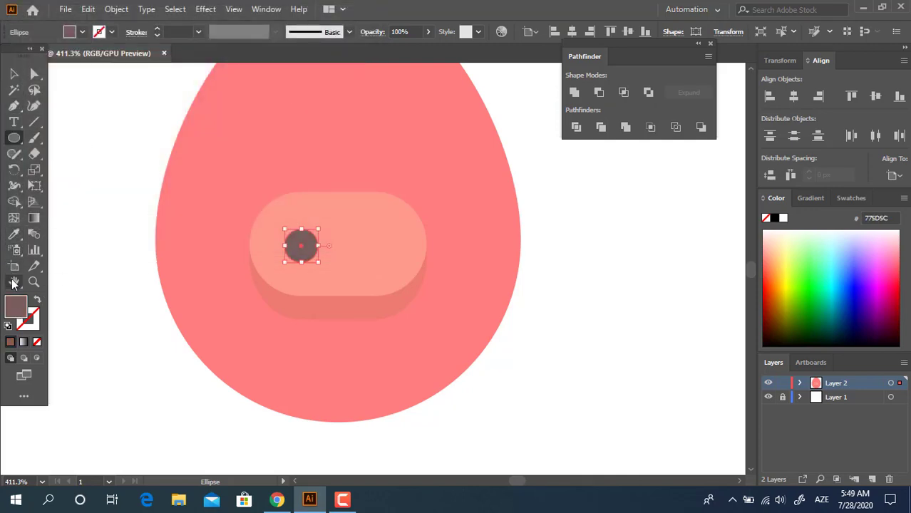
# Fill the nostril circle with the dark brown 514343
pyautogui.doubleClick(16, 307)
pyautogui.click(45, 165)
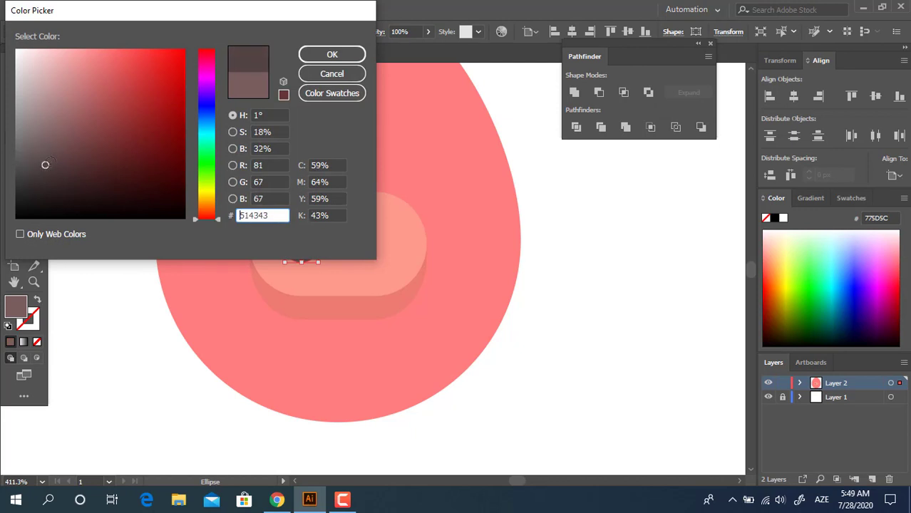
pyautogui.press('Return')
# Duplicate the dark nostril circle onto the right half of the snout
pyautogui.click(14, 74)
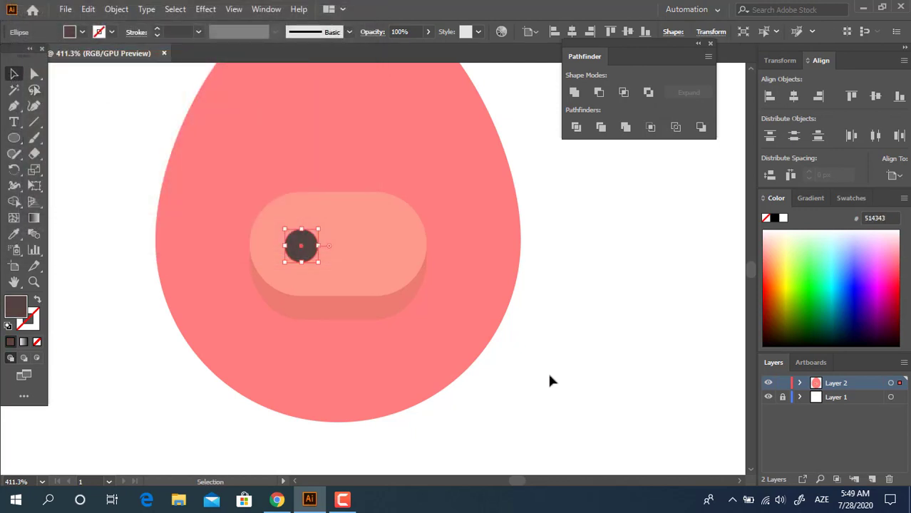
pyautogui.click(548, 371)
pyautogui.moveTo(134, 192); pyautogui.dragTo(580, 385)
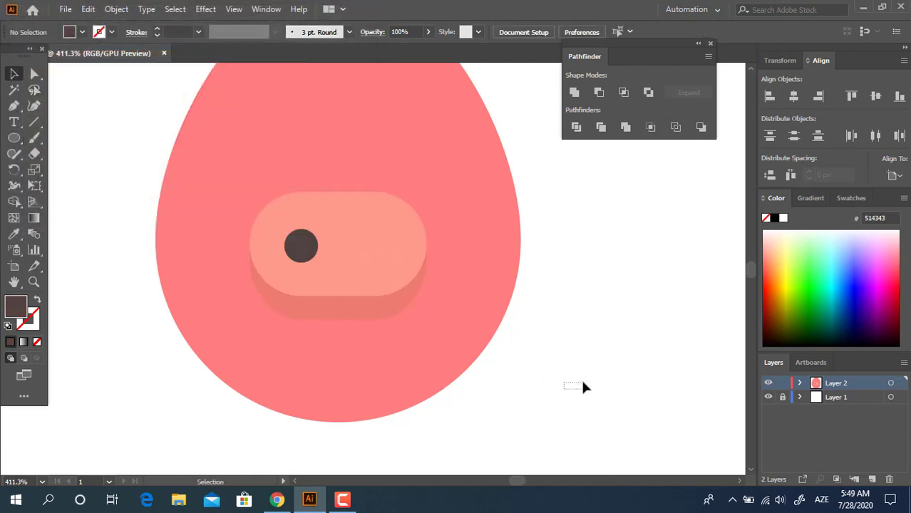
pyautogui.moveTo(301, 246); pyautogui.dragTo(377, 265)
# Group the two nostrils and centre them horizontally with the snout and egg
pyautogui.keyDown('shift'); pyautogui.click(313, 247); pyautogui.keyUp('shift')
pyautogui.rightClick(385, 249)
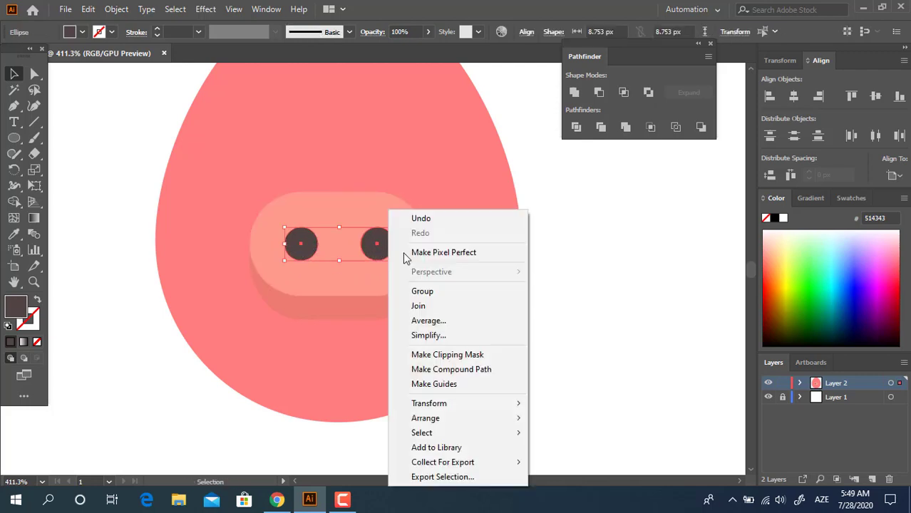
pyautogui.click(428, 291)
pyautogui.moveTo(575, 389); pyautogui.dragTo(133, 109)
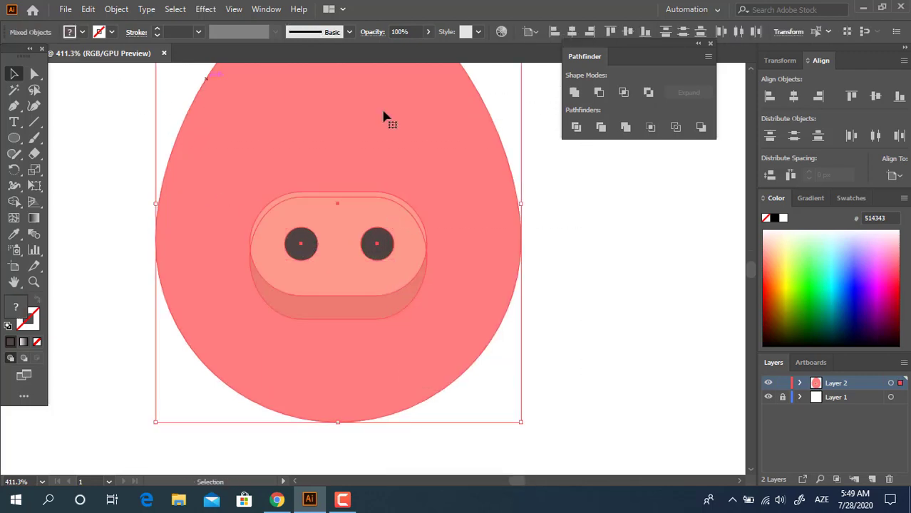
pyautogui.click(575, 314)
# Draw a long, thin horizontal ellipse across the upper part of the snout, above the nostrils
pyautogui.press('z')
pyautogui.moveTo(460, 238); pyautogui.dragTo(414, 260)
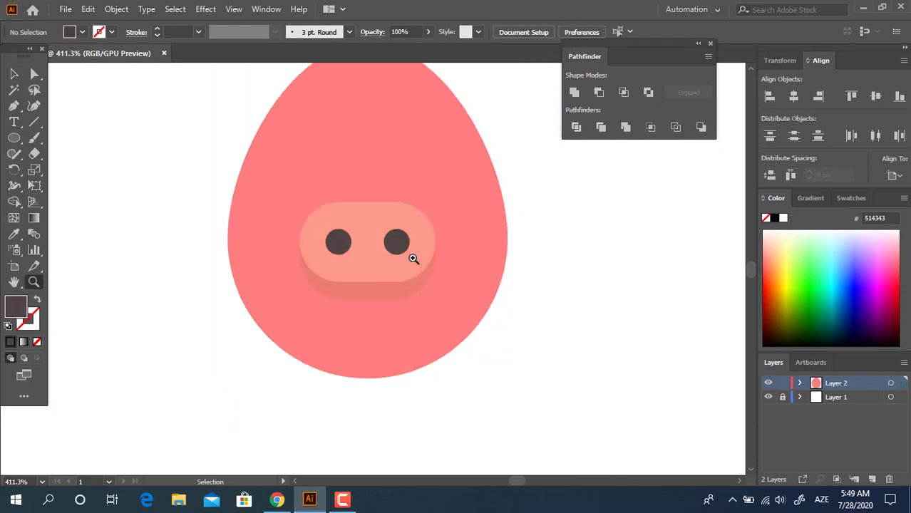
pyautogui.moveTo(463, 279); pyautogui.dragTo(425, 296)
pyautogui.moveTo(226, 216); pyautogui.dragTo(315, 249)
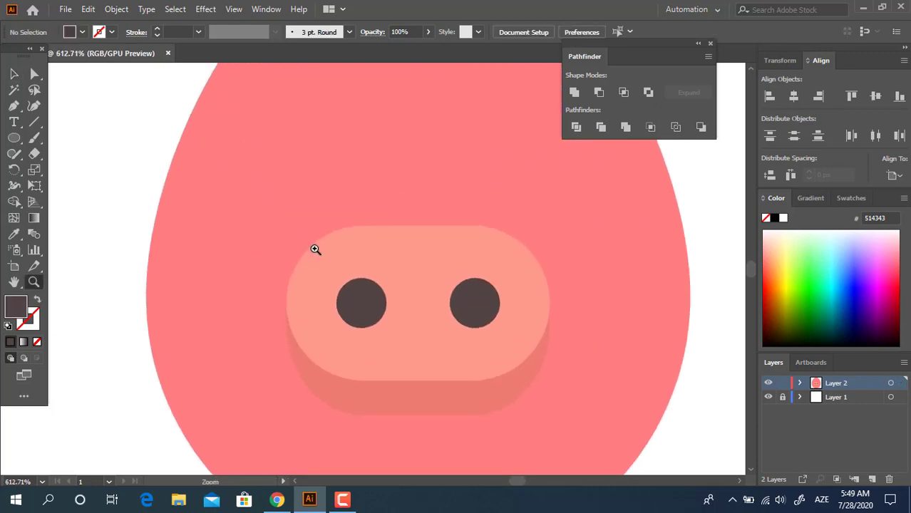
pyautogui.click(15, 138)
pyautogui.moveTo(316, 240); pyautogui.dragTo(473, 256)
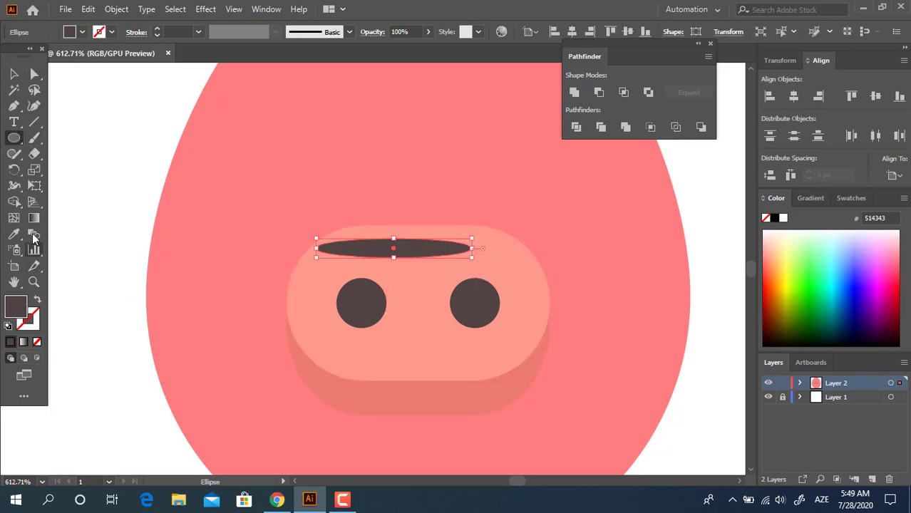
# Fill the thin ellipse on the snout with the pale pink FFC9C5 as a highlight
pyautogui.click(14, 234)
pyautogui.click(432, 341)
pyautogui.doubleClick(18, 308)
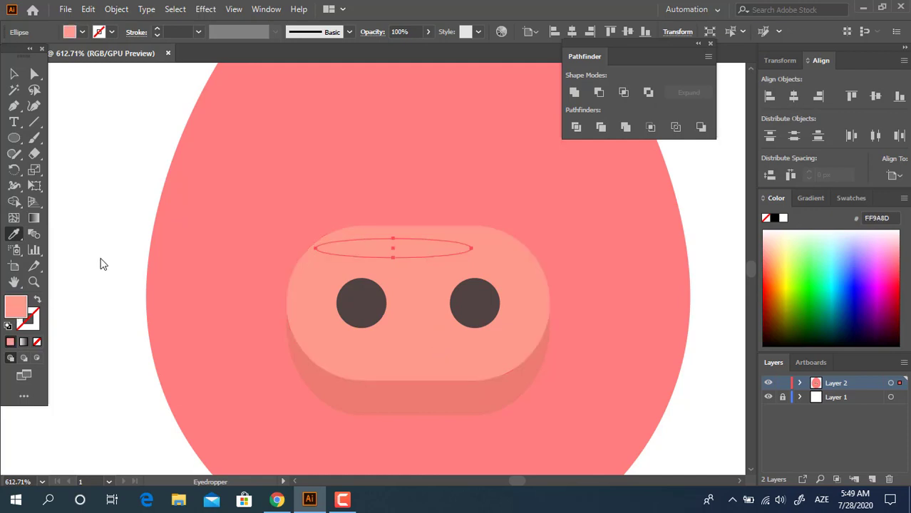
pyautogui.moveTo(62, 54); pyautogui.dragTo(53, 48)
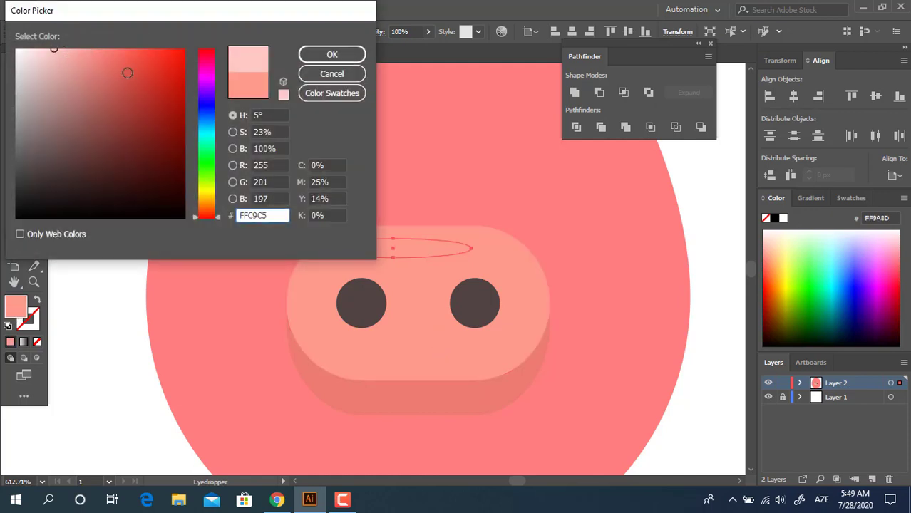
pyautogui.click(302, 55)
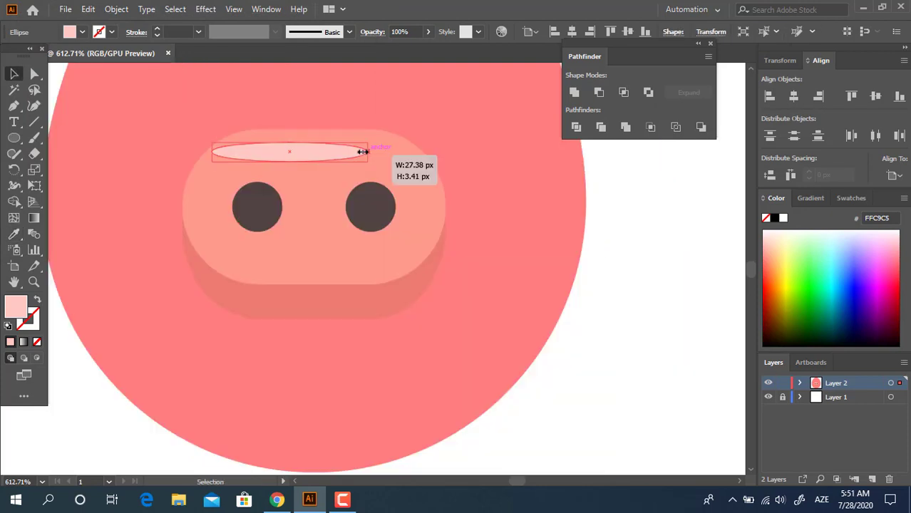
# Narrow the highlight ellipse symmetrically and move it midway between the two nostrils, near the snout's upper edge
pyautogui.moveTo(370, 148); pyautogui.dragTo(352, 163)
pyautogui.moveTo(535, 329); pyautogui.dragTo(543, 330)
pyautogui.hotkey('ctrl', 'z')
pyautogui.click(660, 363)
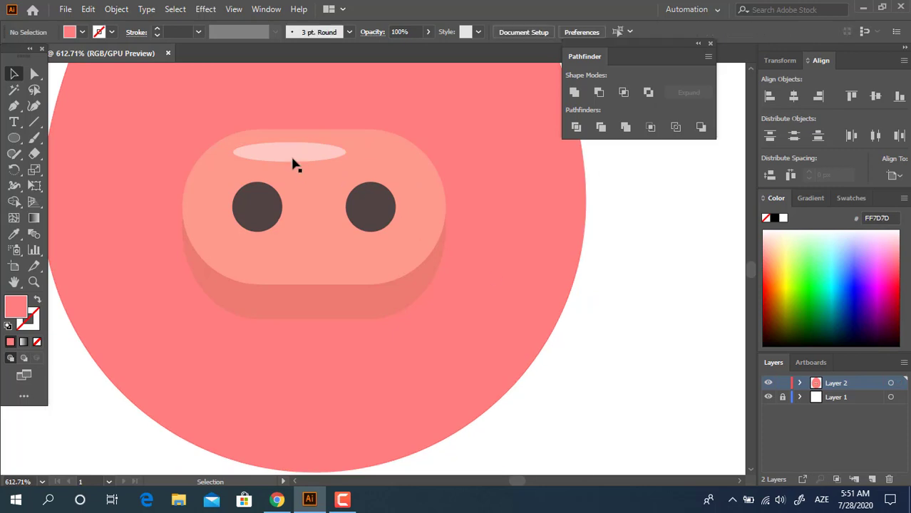
pyautogui.moveTo(298, 158); pyautogui.dragTo(315, 153)
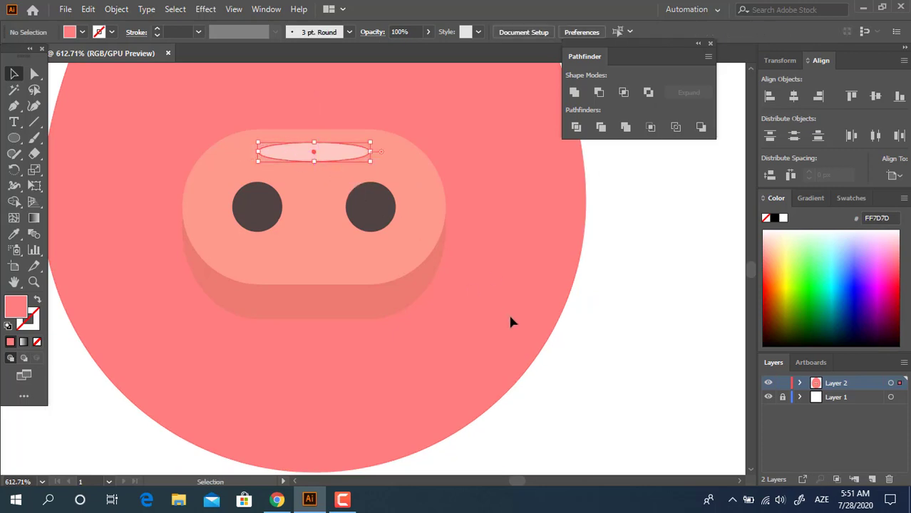
# Align the highlight, nostrils, snout and egg to a common horizontal centre
pyautogui.click(626, 382)
pyautogui.press('z')
pyautogui.moveTo(395, 196); pyautogui.dragTo(217, 206)
pyautogui.moveTo(324, 220); pyautogui.dragTo(313, 246)
pyautogui.press('v')
pyautogui.moveTo(510, 382); pyautogui.dragTo(179, 136)
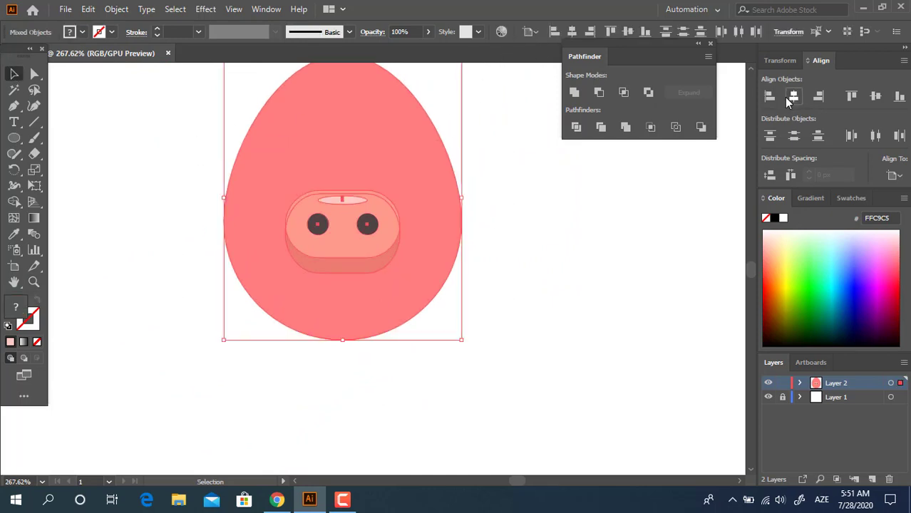
pyautogui.click(629, 274)
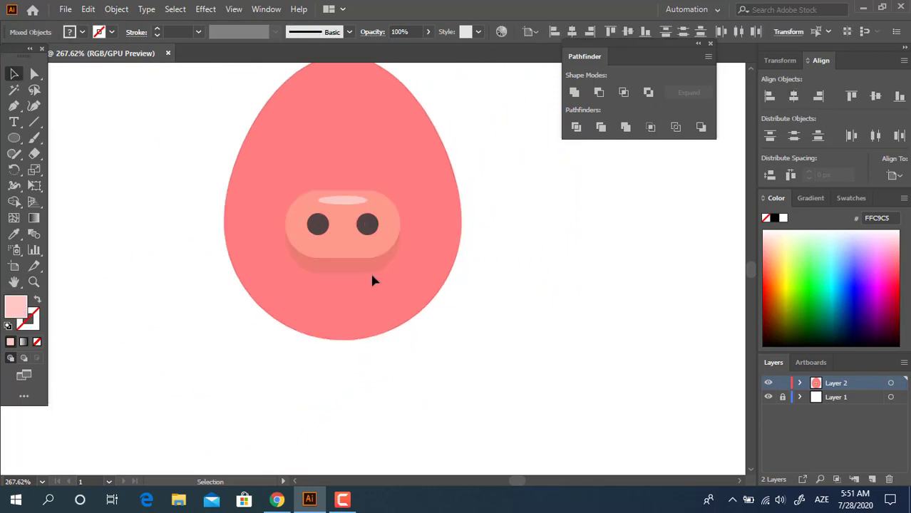
# Fill the shadow shape beneath the snout with the darker red E2635D
pyautogui.click(319, 266)
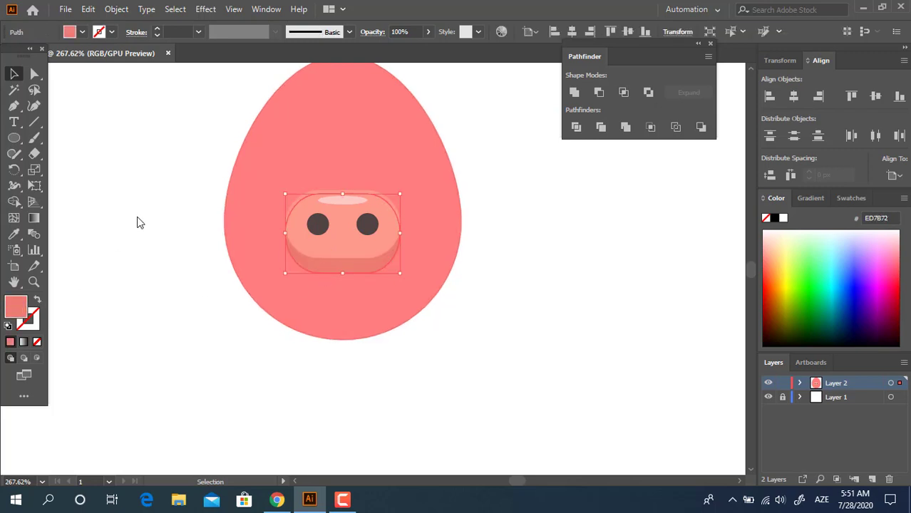
pyautogui.doubleClick(15, 307)
pyautogui.moveTo(106, 63); pyautogui.dragTo(115, 68)
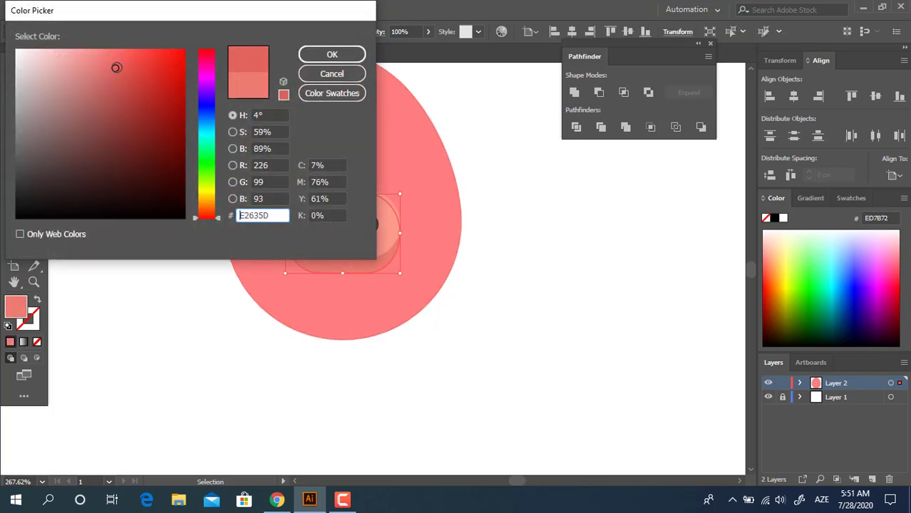
pyautogui.click(332, 55)
# Save the egg's pink fill as a global swatch with R=255 G=125 B=125
pyautogui.press('z')
pyautogui.moveTo(363, 255); pyautogui.dragTo(456, 346)
pyautogui.moveTo(397, 260); pyautogui.dragTo(278, 268)
pyautogui.moveTo(421, 277); pyautogui.dragTo(416, 301)
pyautogui.moveTo(391, 331); pyautogui.dragTo(421, 331)
pyautogui.press('v')
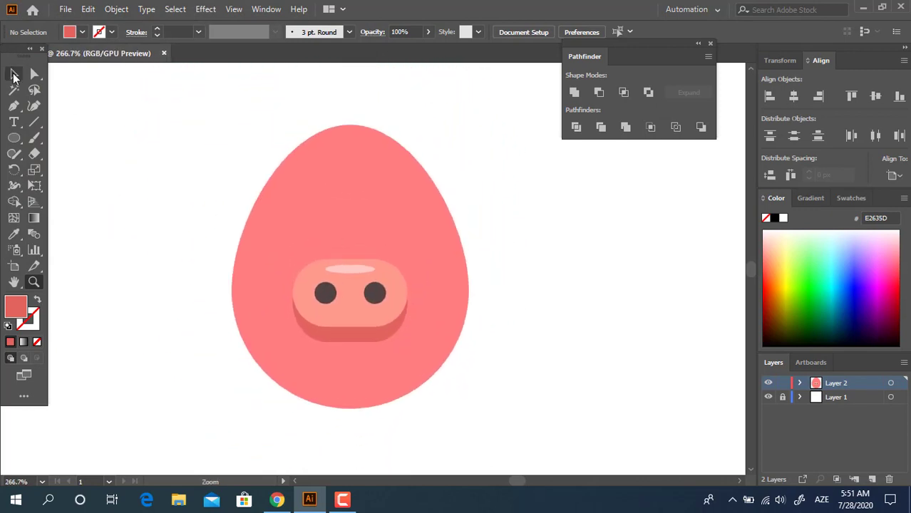
pyautogui.click(413, 208)
pyautogui.click(852, 200)
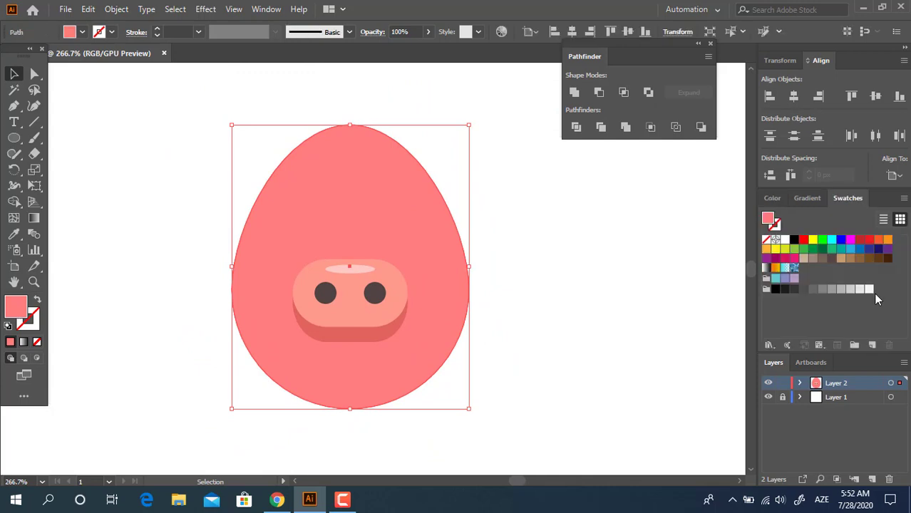
pyautogui.click(872, 346)
pyautogui.click(128, 240)
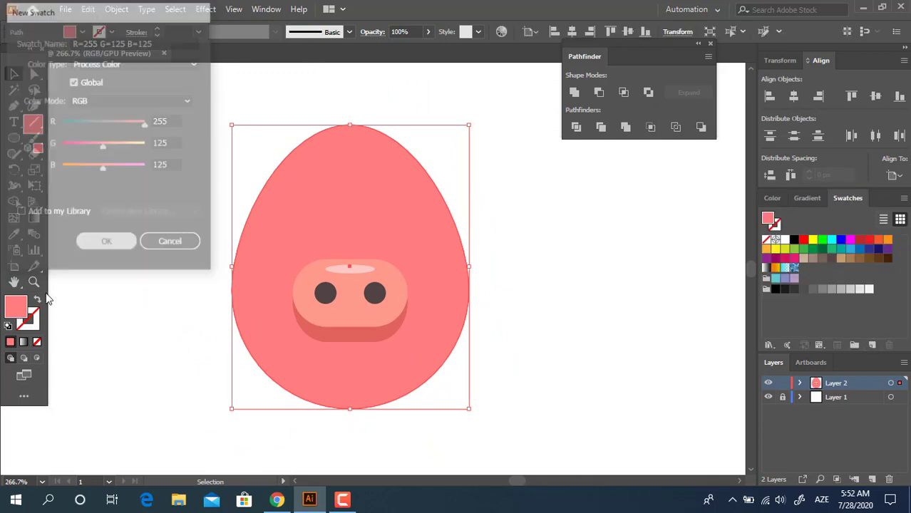
# Fill the egg with the red R=244 G=64 B=64 and save that colour as a global swatch
pyautogui.doubleClick(17, 306)
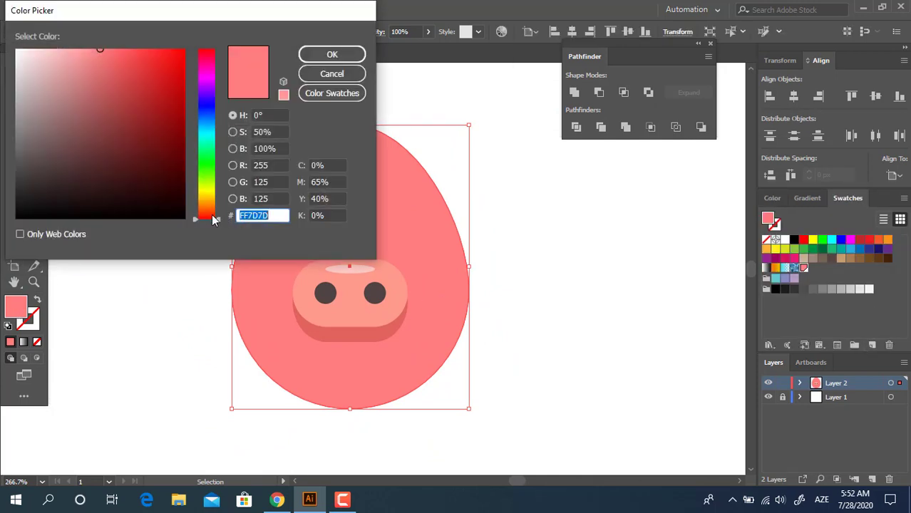
pyautogui.moveTo(123, 49); pyautogui.dragTo(142, 56)
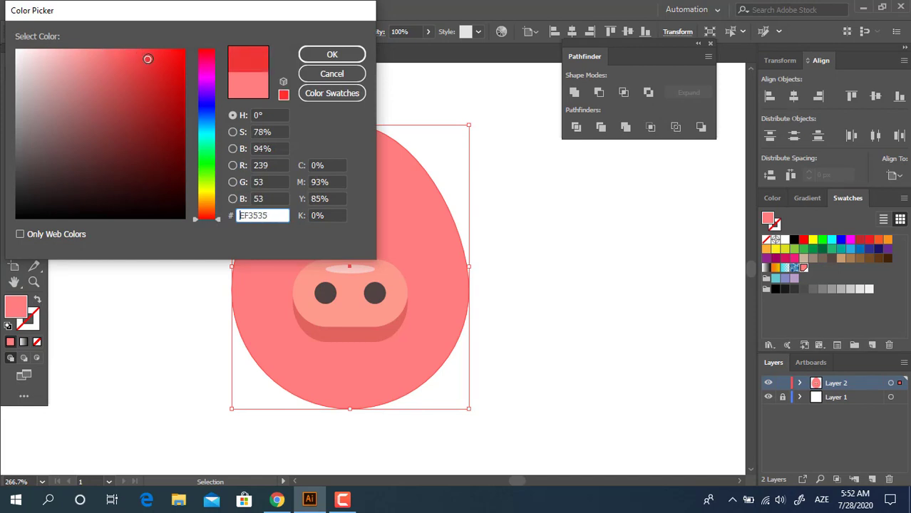
pyautogui.click(333, 55)
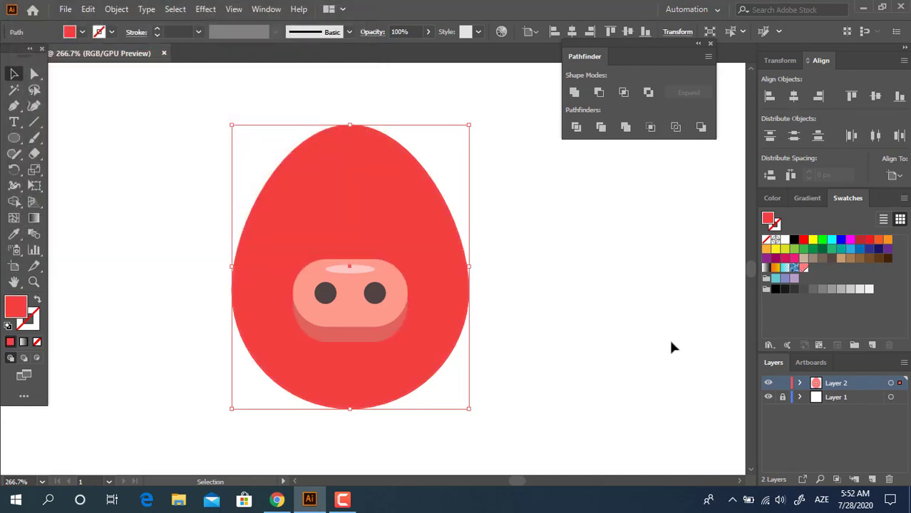
pyautogui.click(837, 345)
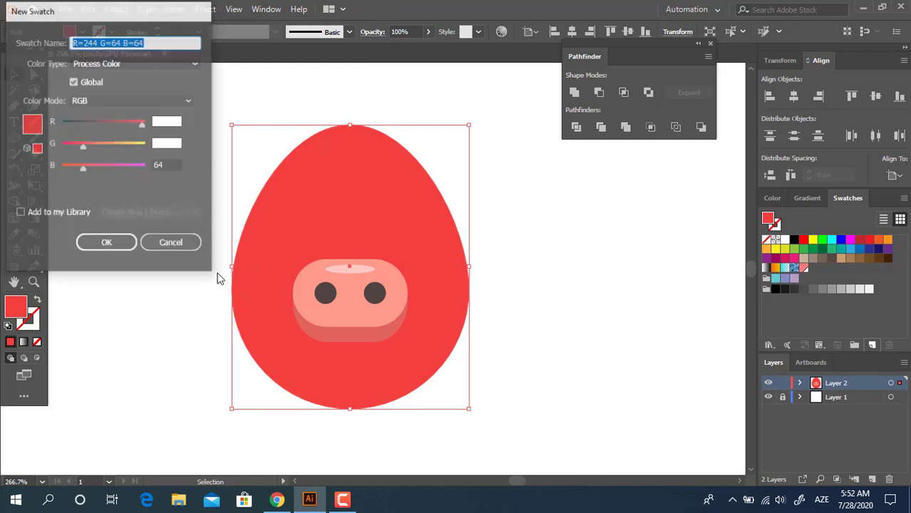
pyautogui.click(106, 241)
# Apply a linear gradient to the egg from the R=255 G=125 B=125 swatch to the R=244 G=64 B=64 swatch
pyautogui.click(34, 218)
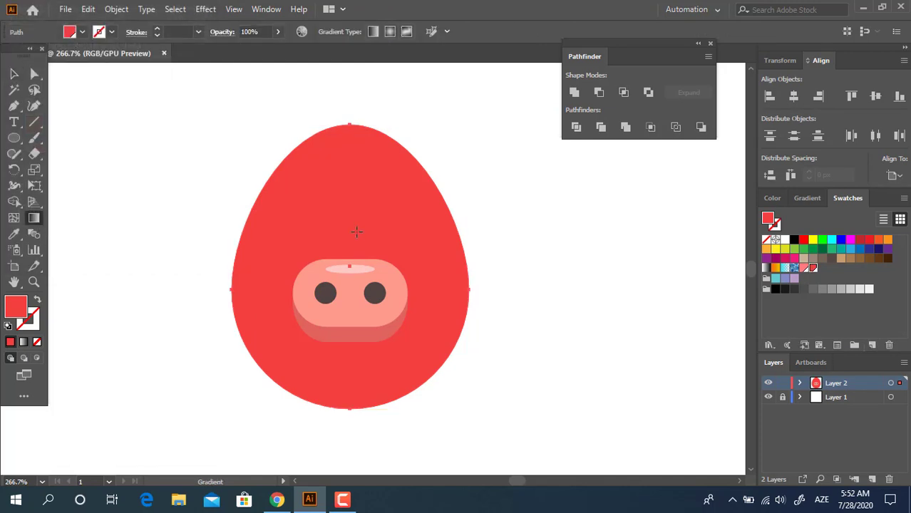
pyautogui.click(301, 248)
pyautogui.doubleClick(230, 267)
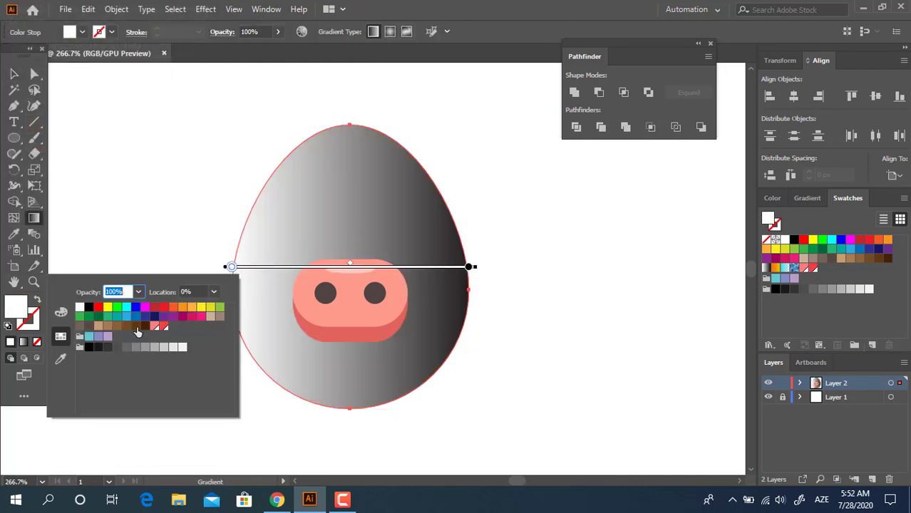
pyautogui.click(154, 326)
pyautogui.click(472, 271)
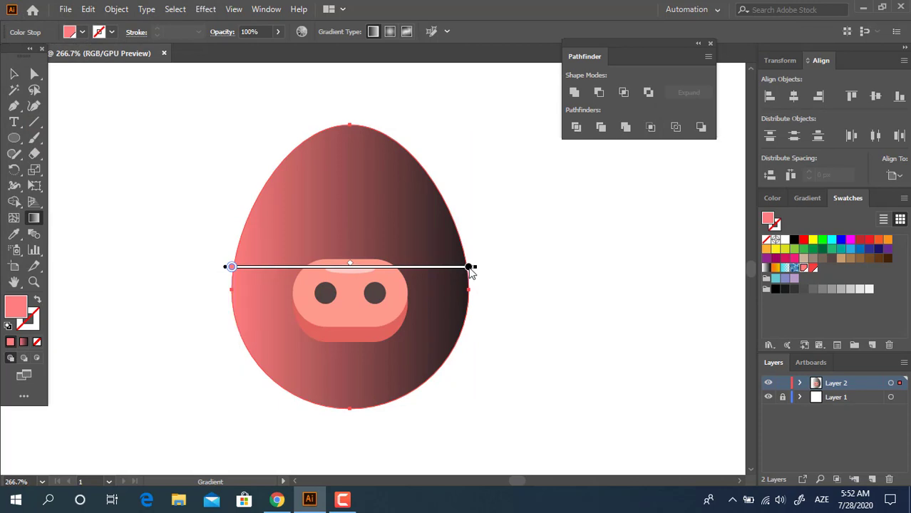
pyautogui.doubleClick(470, 268)
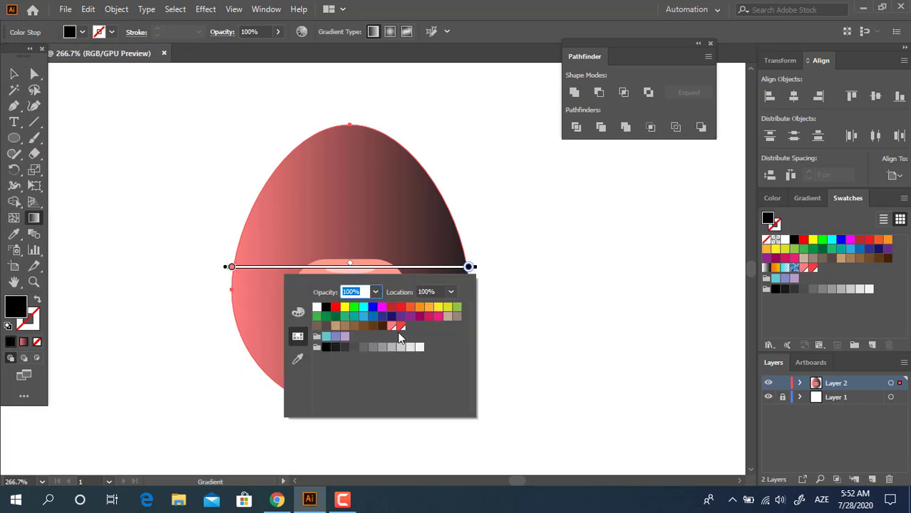
pyautogui.click(400, 328)
# Redirect the egg's gradient vertically, with pink at its top and red near its bottom edge
pyautogui.click(347, 140)
pyautogui.moveTo(350, 135); pyautogui.dragTo(354, 361)
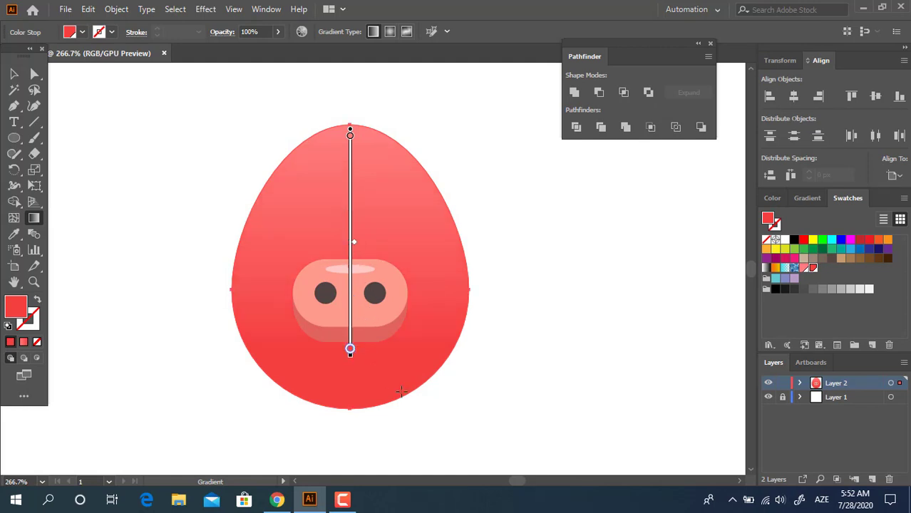
pyautogui.moveTo(359, 402); pyautogui.dragTo(359, 407)
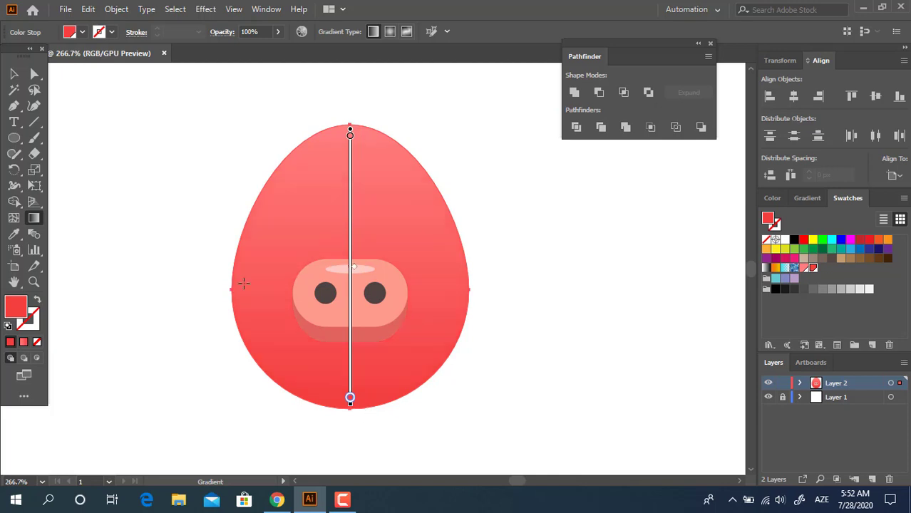
pyautogui.click(16, 75)
pyautogui.click(164, 155)
# Fill the snout's shadow shape with the saved red swatch R=244 G=64 B=64
pyautogui.click(356, 328)
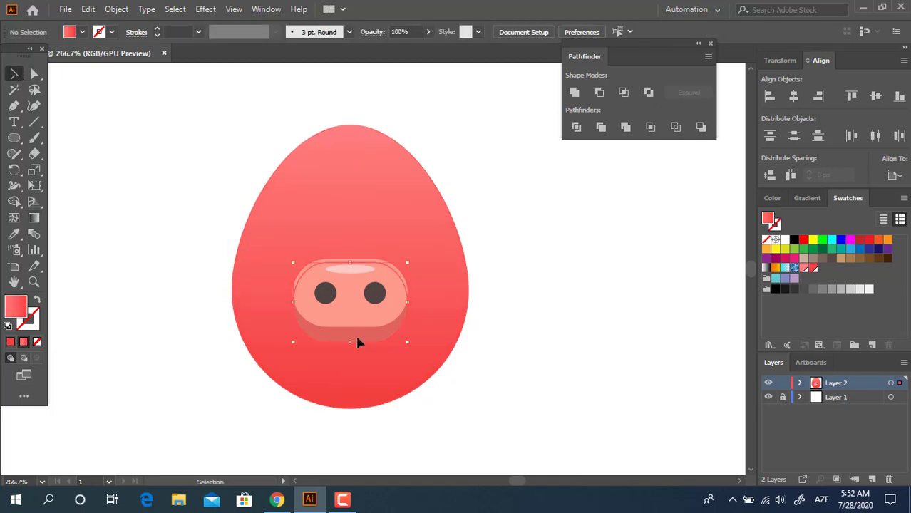
pyautogui.click(806, 269)
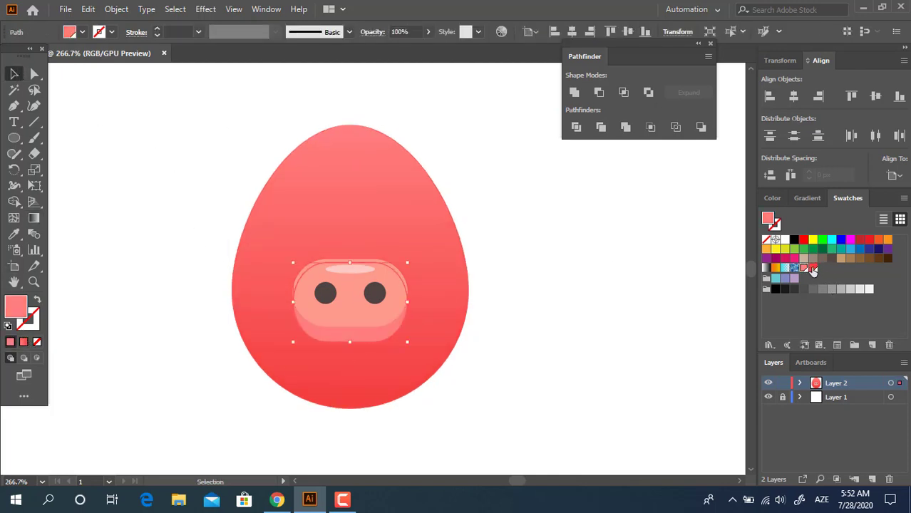
pyautogui.click(813, 269)
pyautogui.click(515, 402)
# Place a slightly narrowed copy of the egg in front of the original, behind the snout, and shift it slightly upward
pyautogui.moveTo(516, 402)
pyautogui.mouseDown()
pyautogui.moveTo(485, 360)
pyautogui.moveTo(530, 412)
pyautogui.mouseUp()
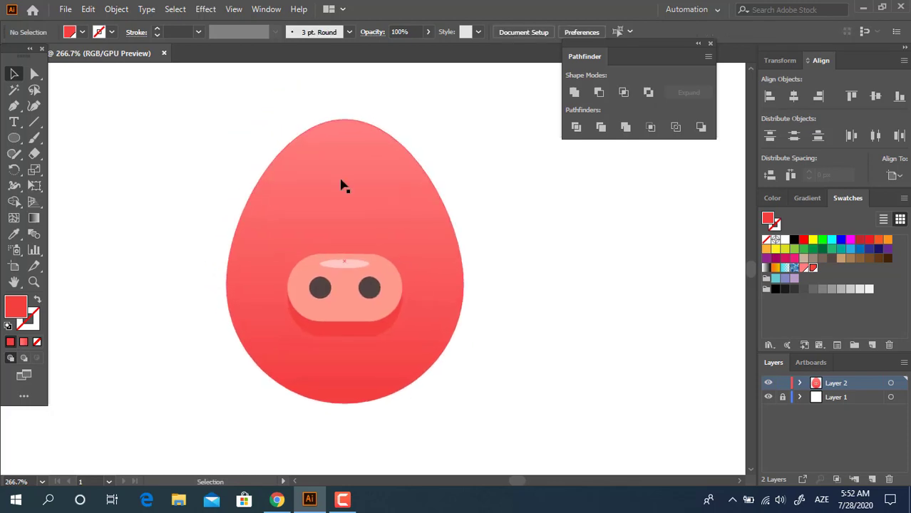
pyautogui.press('z')
pyautogui.moveTo(345, 182); pyautogui.dragTo(435, 250)
pyautogui.moveTo(462, 210); pyautogui.dragTo(385, 242)
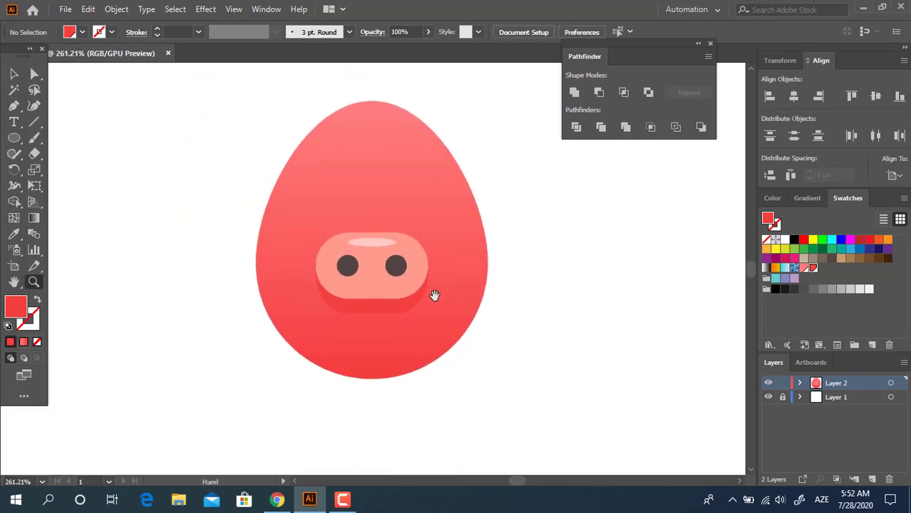
pyautogui.moveTo(435, 296); pyautogui.dragTo(403, 253)
pyautogui.click(13, 73)
pyautogui.moveTo(443, 209); pyautogui.dragTo(435, 210)
pyautogui.click(470, 279)
# Fill the rear egg with the solid red swatch R=244 G=64 B=64
pyautogui.click(425, 318)
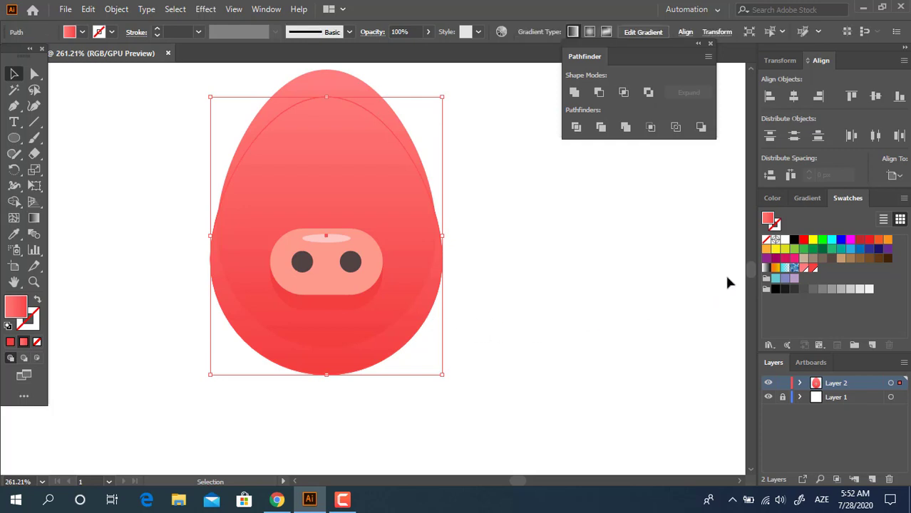
pyautogui.click(811, 269)
pyautogui.click(574, 311)
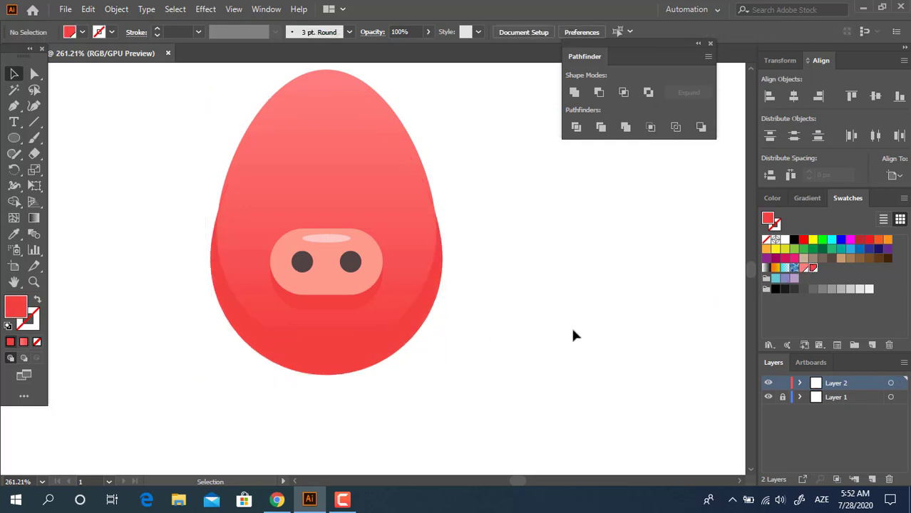
# Match the raised egg's width to the rear egg and divide the two overlapping eggs into separate pieces
pyautogui.moveTo(419, 246); pyautogui.dragTo(415, 238)
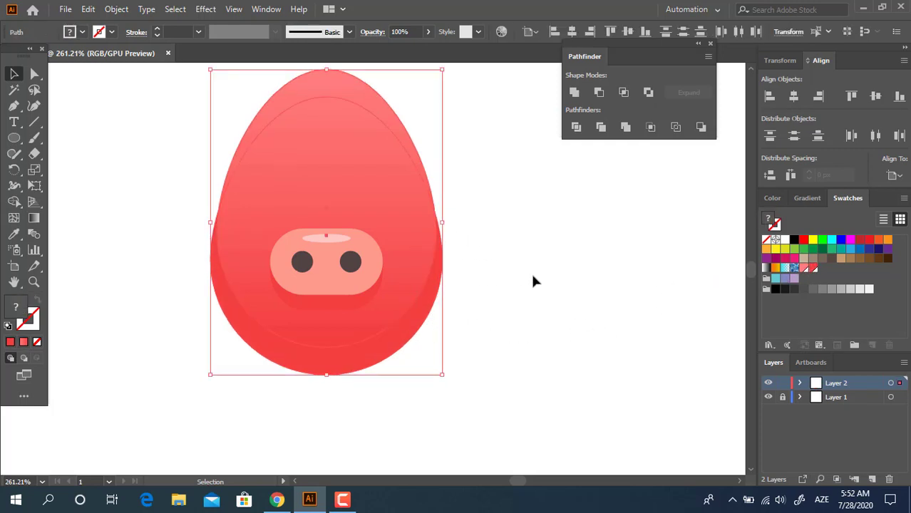
pyautogui.hotkey('ctrl', 'h')
pyautogui.click(445, 243)
pyautogui.moveTo(521, 292); pyautogui.dragTo(535, 313)
pyautogui.click(447, 237)
pyautogui.moveTo(452, 228); pyautogui.dragTo(437, 256)
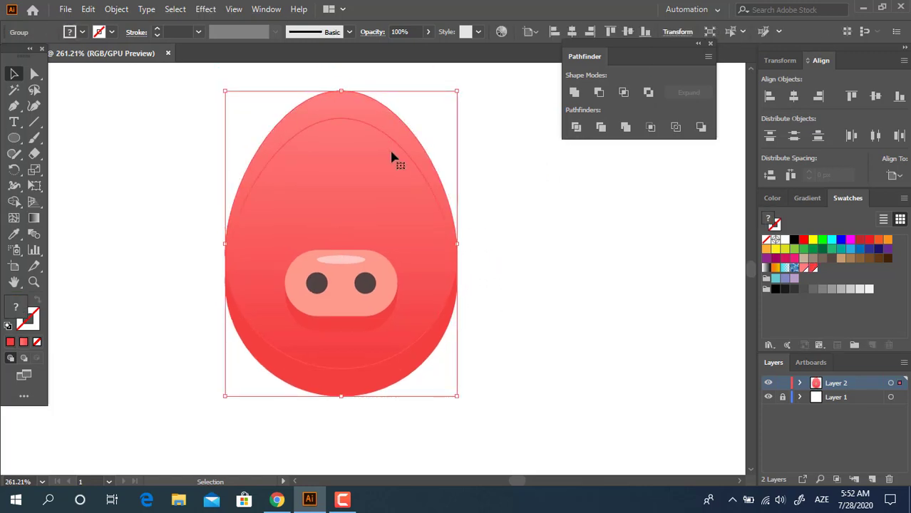
# Isolate the divided egg group and delete the surplus piece protruding above the original egg outline
pyautogui.doubleClick(377, 126)
pyautogui.click(378, 127)
pyautogui.click(460, 156)
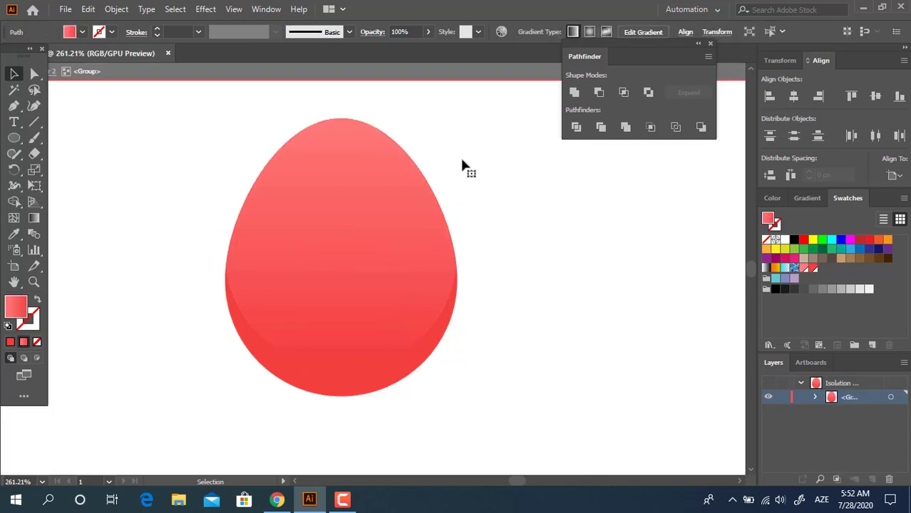
pyautogui.doubleClick(498, 245)
# Draw a small circle on the egg, above and slightly outside the snout's left end
pyautogui.press('z')
pyautogui.click(322, 314)
pyautogui.moveTo(374, 344); pyautogui.dragTo(359, 297)
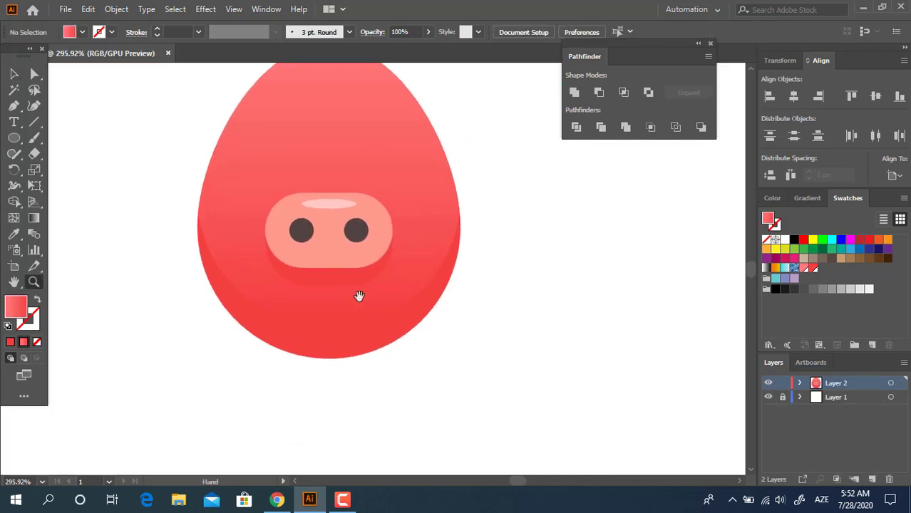
pyautogui.click(363, 303)
pyautogui.click(14, 137)
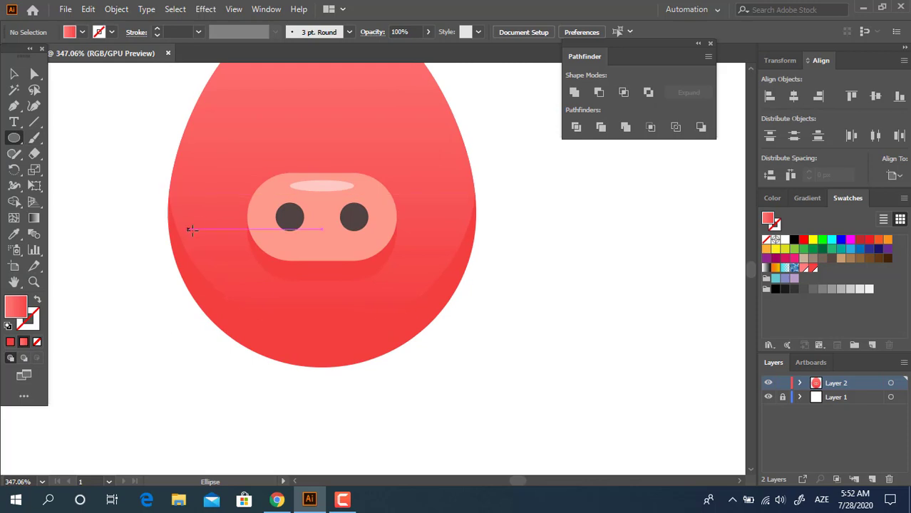
pyautogui.moveTo(228, 264); pyautogui.dragTo(258, 280)
pyautogui.hotkey('ctrl', 'z')
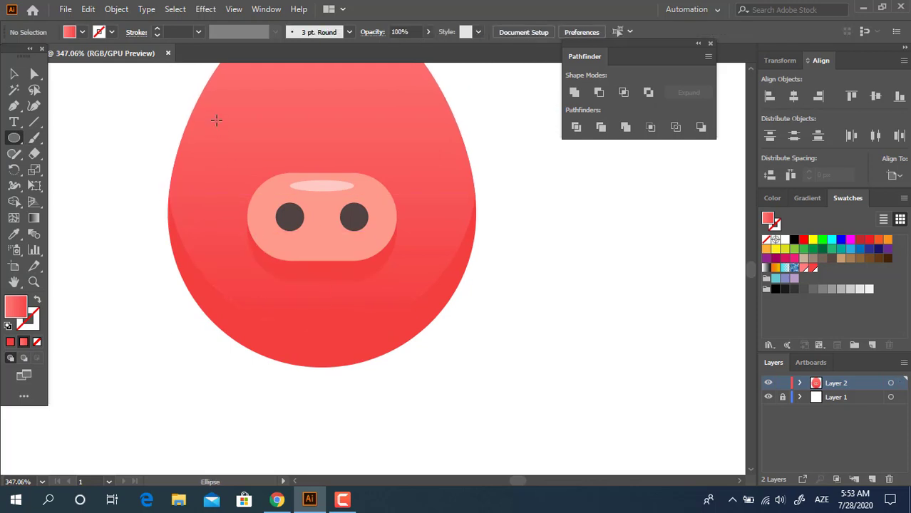
pyautogui.moveTo(217, 120); pyautogui.dragTo(267, 158)
pyautogui.moveTo(394, 219); pyautogui.dragTo(340, 303)
pyautogui.click(813, 267)
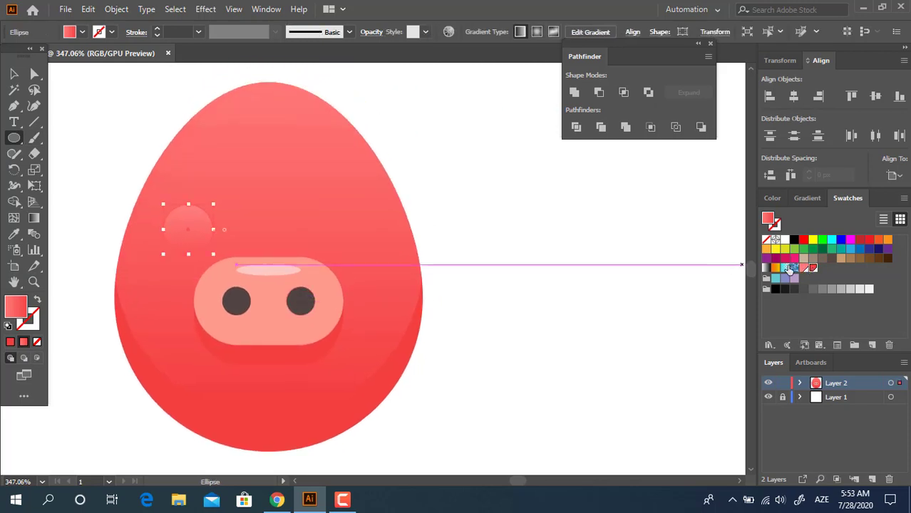
# Copy the solid red cheek circle to the opposite side of the snout and group the two circles
pyautogui.press('v')
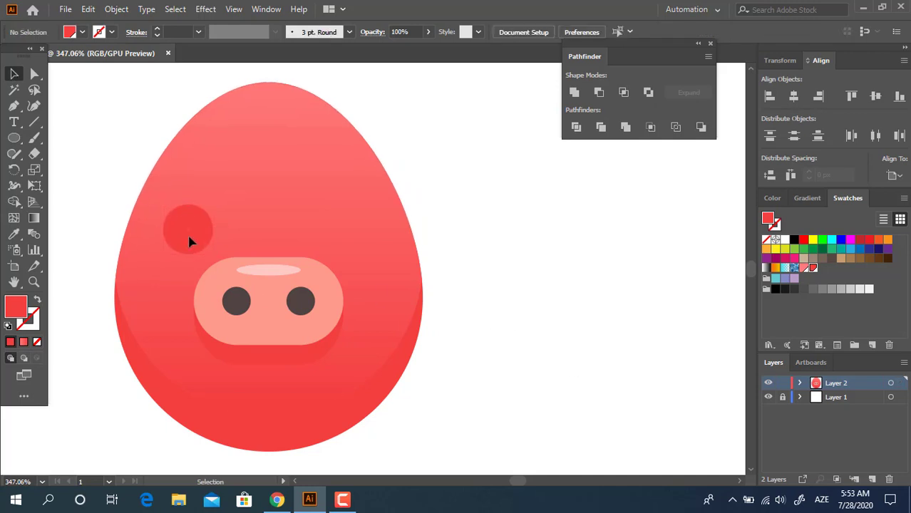
pyautogui.moveTo(189, 239); pyautogui.dragTo(386, 266)
pyautogui.click(402, 330)
pyautogui.keyDown('shift'); pyautogui.click(193, 258); pyautogui.keyUp('shift')
pyautogui.rightClick(371, 262)
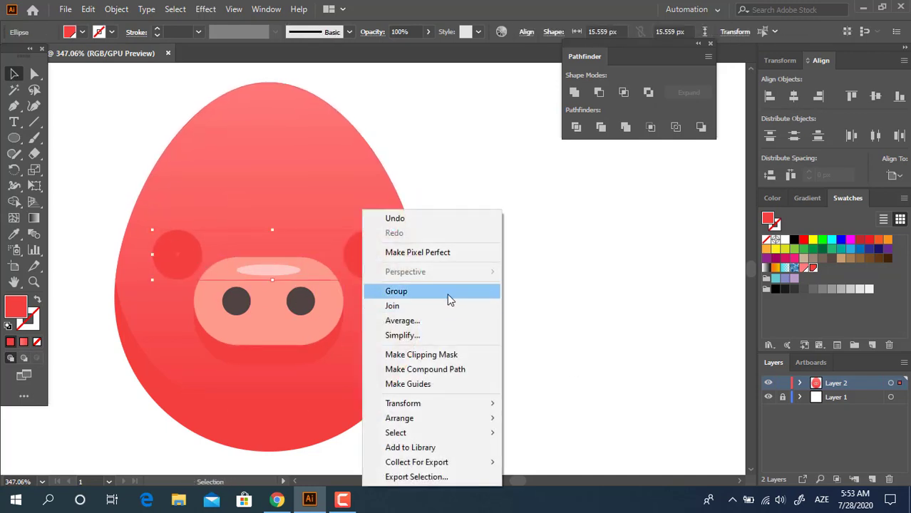
pyautogui.click(396, 291)
# Centre the grouped cheeks and all other face artwork horizontally on one vertical axis
pyautogui.moveTo(484, 406); pyautogui.dragTo(118, 146)
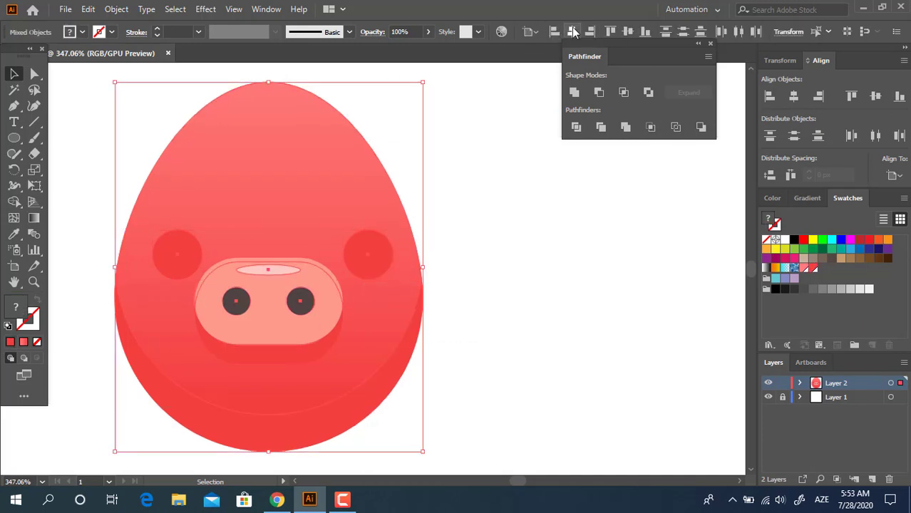
pyautogui.click(572, 32)
pyautogui.click(467, 260)
# Draw a small upright rectangle above the snout's left half and fill it with the dark nostril colour
pyautogui.moveTo(461, 292); pyautogui.dragTo(552, 281)
pyautogui.press('z')
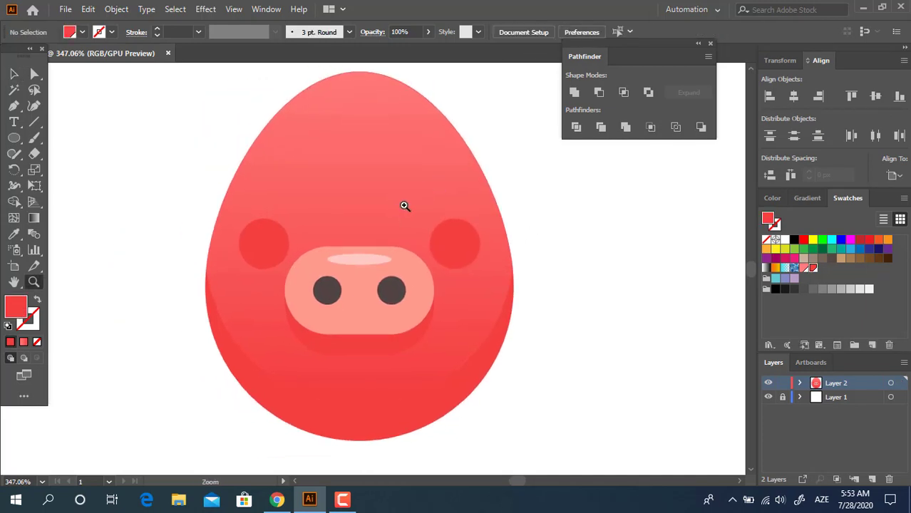
pyautogui.click(400, 214)
pyautogui.moveTo(12, 135)
pyautogui.mouseDown()
pyautogui.moveTo(71, 169)
pyautogui.moveTo(72, 136)
pyautogui.mouseUp()
pyautogui.moveTo(310, 176); pyautogui.dragTo(332, 215)
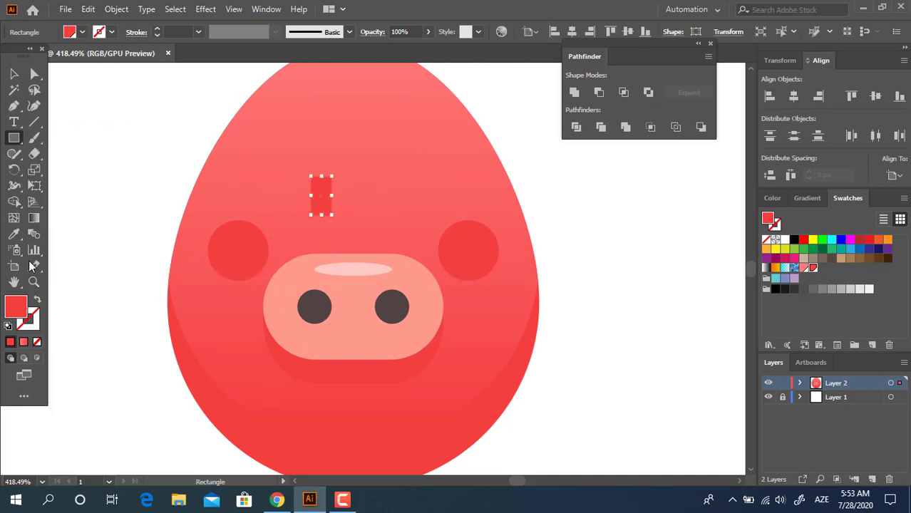
pyautogui.press('i')
pyautogui.click(312, 303)
# Fully round the dark rectangle's corners into a pill-shaped eye and shorten it slightly
pyautogui.press('a')
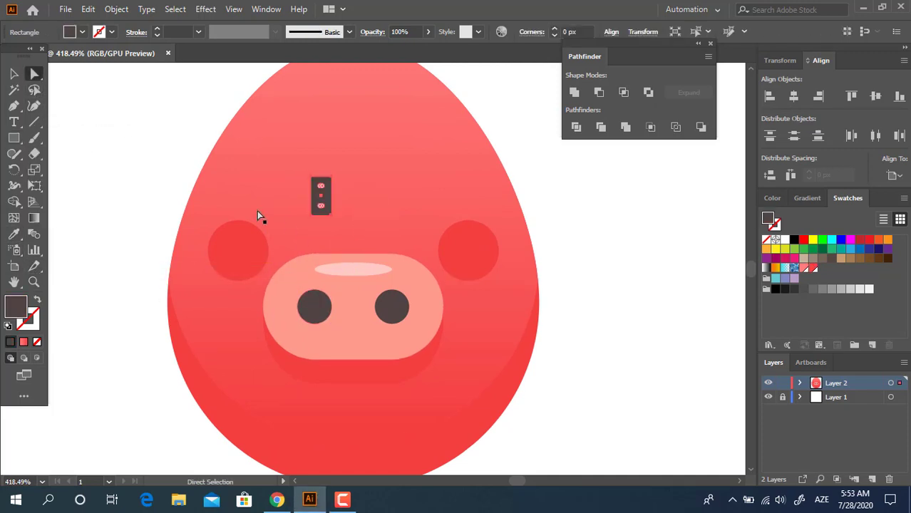
pyautogui.moveTo(328, 197)
pyautogui.mouseDown()
pyautogui.moveTo(330, 241)
pyautogui.moveTo(322, 191)
pyautogui.mouseUp()
pyautogui.press('z')
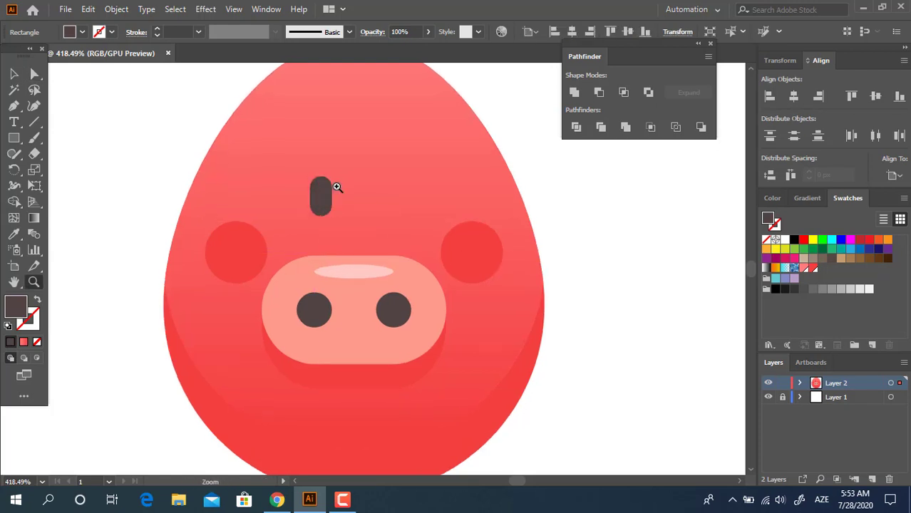
pyautogui.click(328, 180)
pyautogui.click(14, 74)
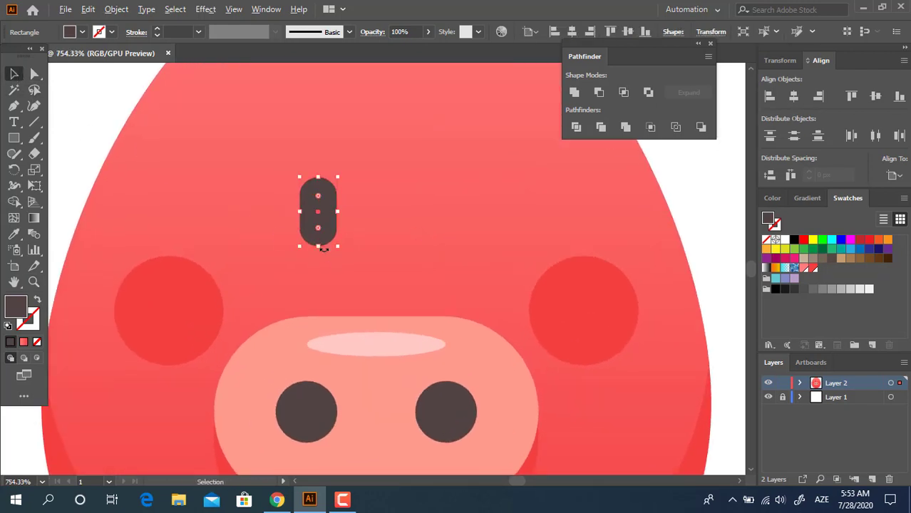
pyautogui.moveTo(321, 249); pyautogui.dragTo(321, 243)
# Convert the pill-shaped eye into a plain path with the Pathfinder Unite operation
pyautogui.press('z')
pyautogui.moveTo(341, 197); pyautogui.dragTo(117, 197)
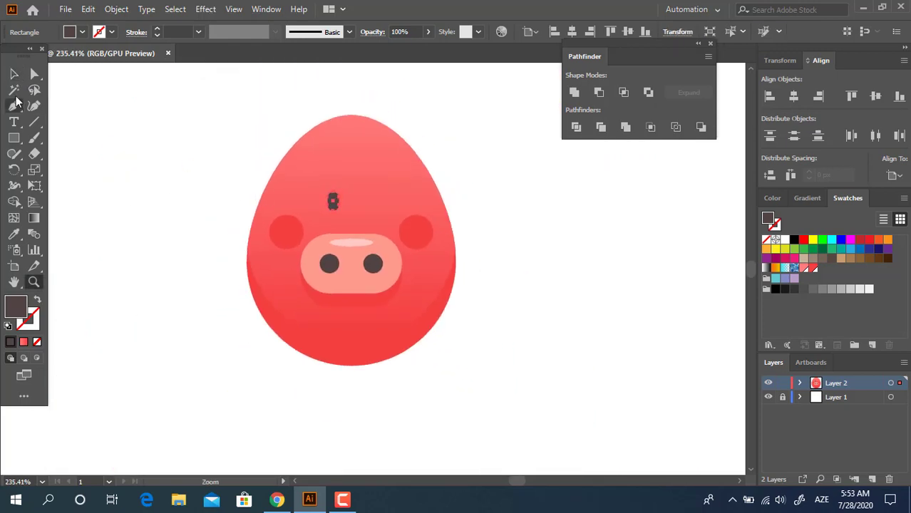
pyautogui.click(13, 74)
pyautogui.click(574, 93)
pyautogui.click(521, 221)
# Duplicate the eye horizontally to form the second eye above the snout and group the pair
pyautogui.press('z')
pyautogui.moveTo(373, 209); pyautogui.dragTo(482, 237)
pyautogui.click(14, 74)
pyautogui.moveTo(311, 193); pyautogui.dragTo(356, 201)
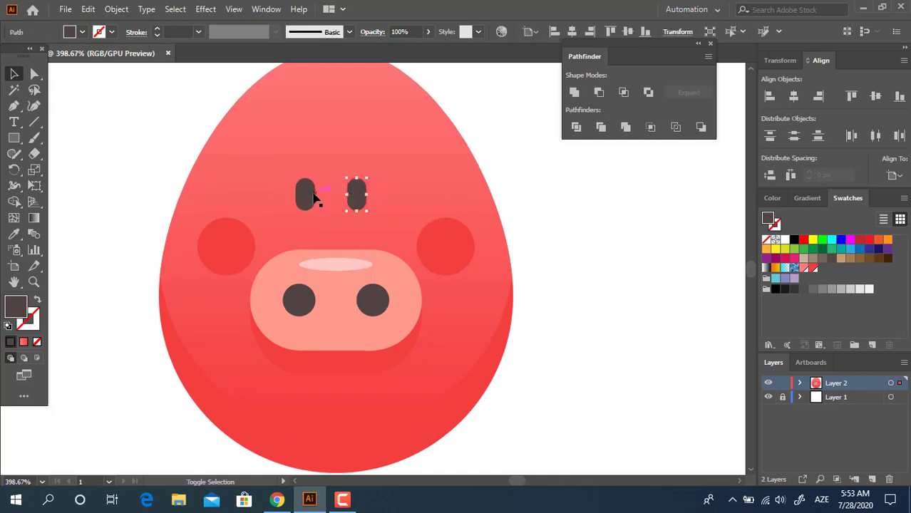
pyautogui.rightClick(364, 198)
pyautogui.click(399, 273)
# Align the grouped eyes with the rest of the face on the head's horizontal centre
pyautogui.click(323, 243)
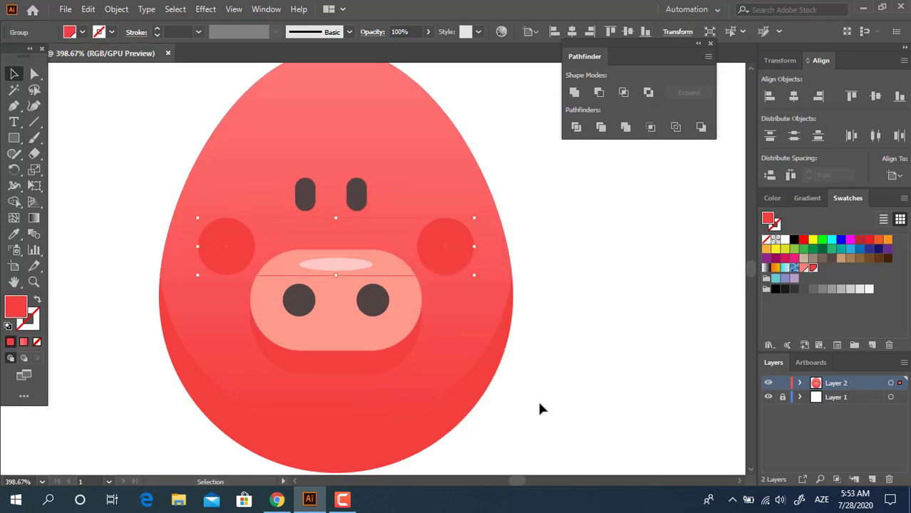
pyautogui.moveTo(540, 408); pyautogui.dragTo(77, 114)
pyautogui.click(572, 174)
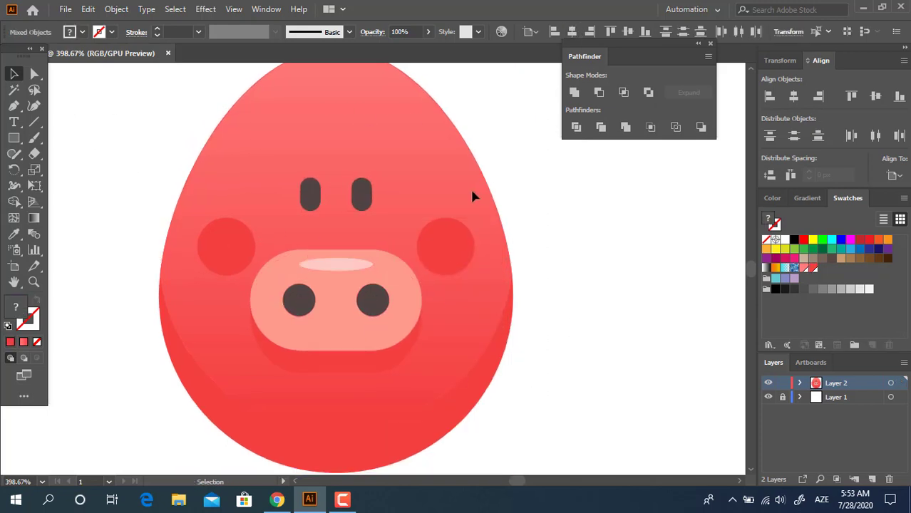
pyautogui.press('z')
pyautogui.moveTo(439, 192); pyautogui.dragTo(289, 206)
pyautogui.moveTo(344, 186); pyautogui.dragTo(279, 185)
pyautogui.moveTo(328, 215); pyautogui.dragTo(401, 222)
pyautogui.moveTo(385, 191); pyautogui.dragTo(366, 204)
pyautogui.moveTo(253, 204); pyautogui.dragTo(276, 208)
pyautogui.moveTo(303, 257); pyautogui.dragTo(336, 269)
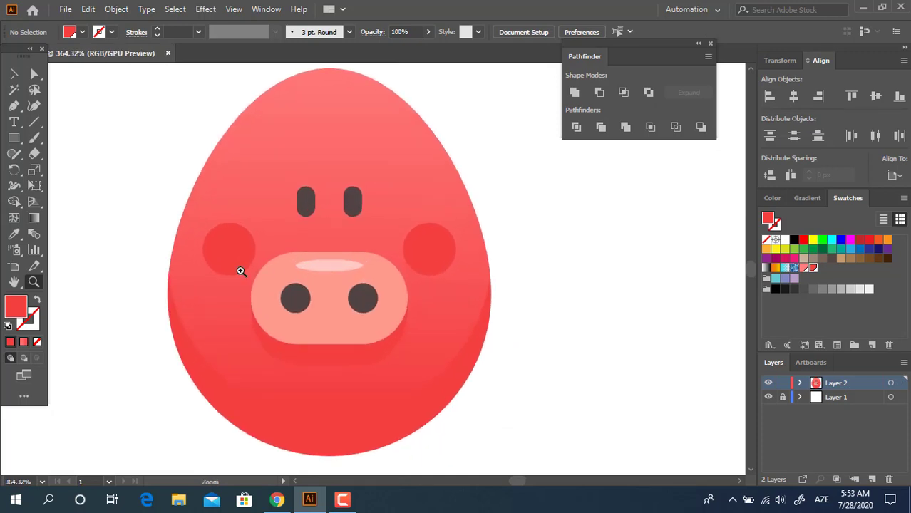
# Draw an ellipse about 5.8 by 4.5 px near the top of the left cheek and fill it with the light red swatch
pyautogui.moveTo(240, 270); pyautogui.dragTo(306, 291)
pyautogui.moveTo(15, 139); pyautogui.dragTo(69, 172)
pyautogui.moveTo(212, 194); pyautogui.dragTo(247, 219)
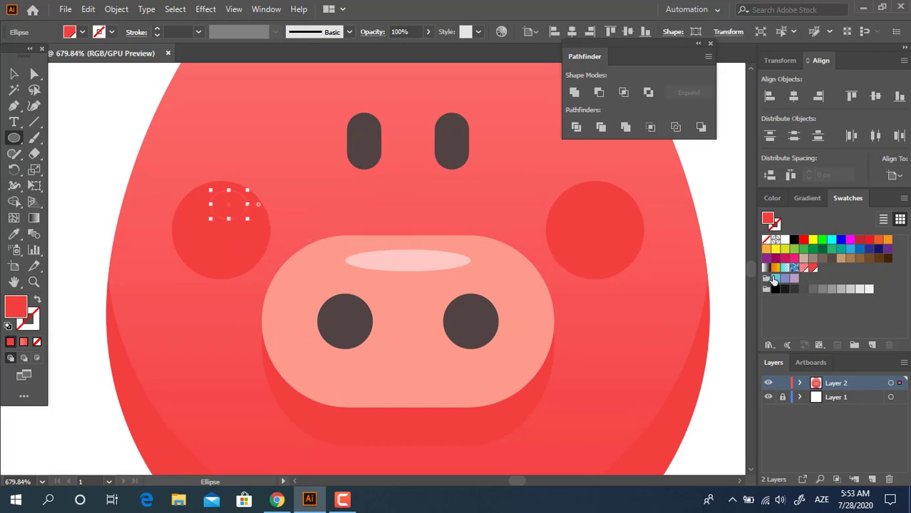
pyautogui.click(806, 269)
pyautogui.click(14, 73)
pyautogui.click(108, 134)
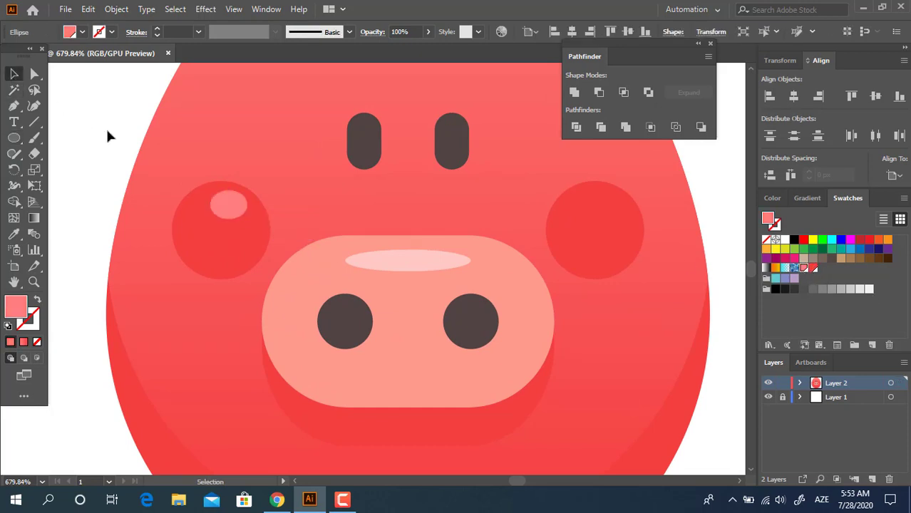
# Copy the light red highlight to the right cheek and group the two highlights
pyautogui.moveTo(238, 214); pyautogui.dragTo(553, 267)
pyautogui.keyDown('shift'); pyautogui.click(234, 222); pyautogui.keyUp('shift')
pyautogui.rightClick(584, 208)
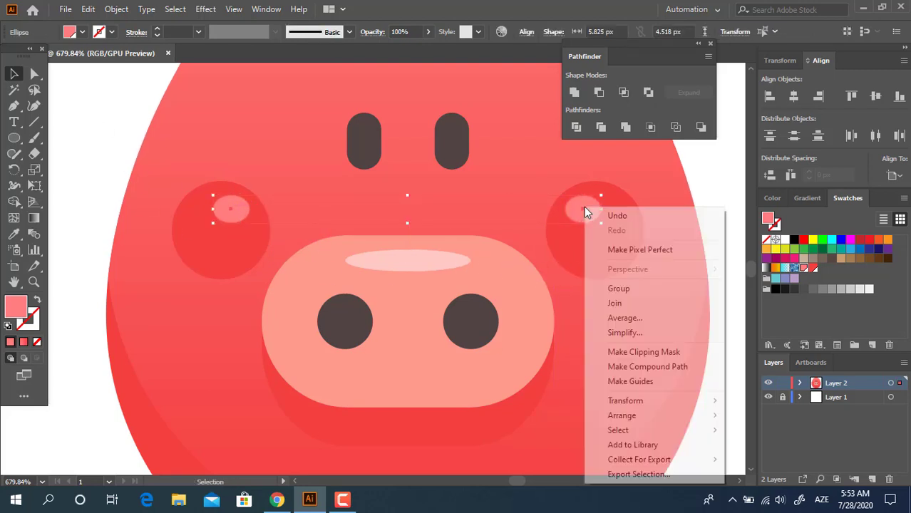
pyautogui.click(634, 293)
# Select the whole pig face and centre its parts, including the cheek highlights, horizontally
pyautogui.scroll(-5, 322, 183)
pyautogui.moveTo(210, 223); pyautogui.dragTo(144, 240)
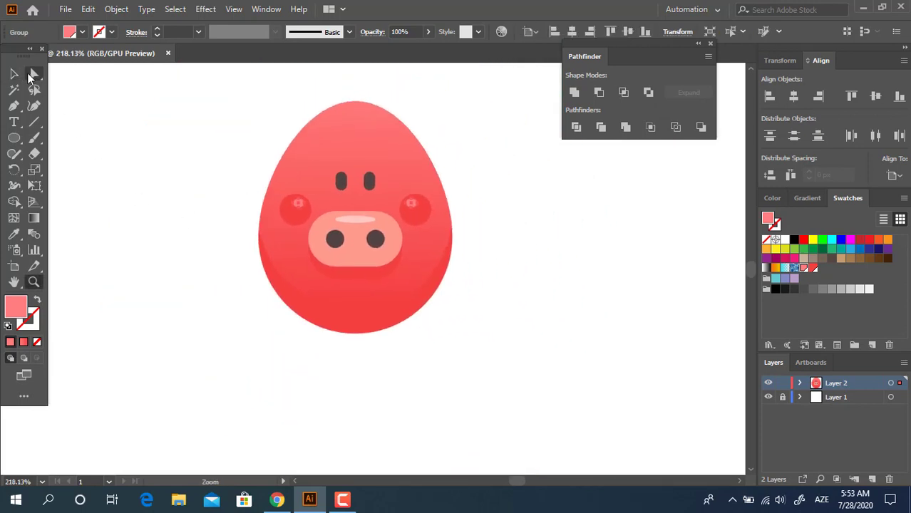
pyautogui.click(13, 73)
pyautogui.moveTo(508, 403); pyautogui.dragTo(207, 100)
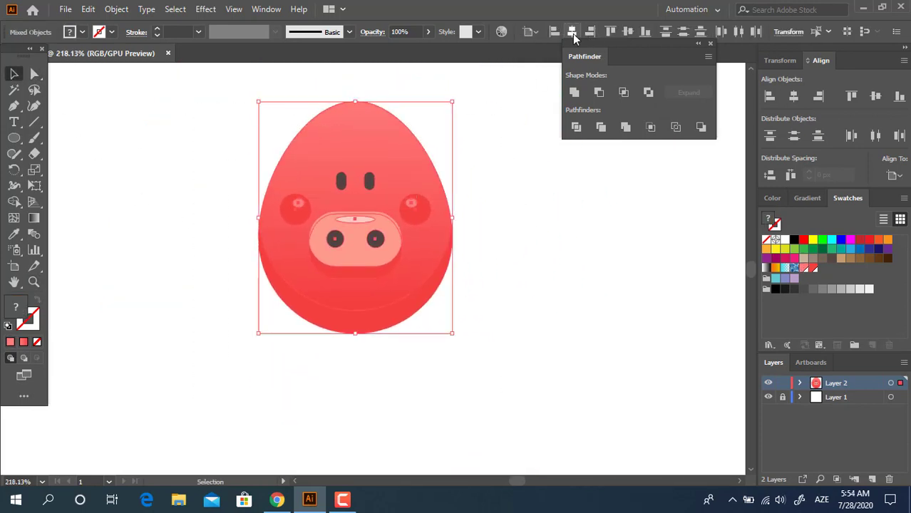
pyautogui.click(523, 227)
# Draw a large upright ellipse centred on the head, reaching from just below the egg's tip to the nostrils
pyautogui.moveTo(497, 227); pyautogui.dragTo(436, 226)
pyautogui.press('z')
pyautogui.moveTo(266, 172); pyautogui.dragTo(324, 246)
pyautogui.moveTo(383, 206); pyautogui.dragTo(401, 189)
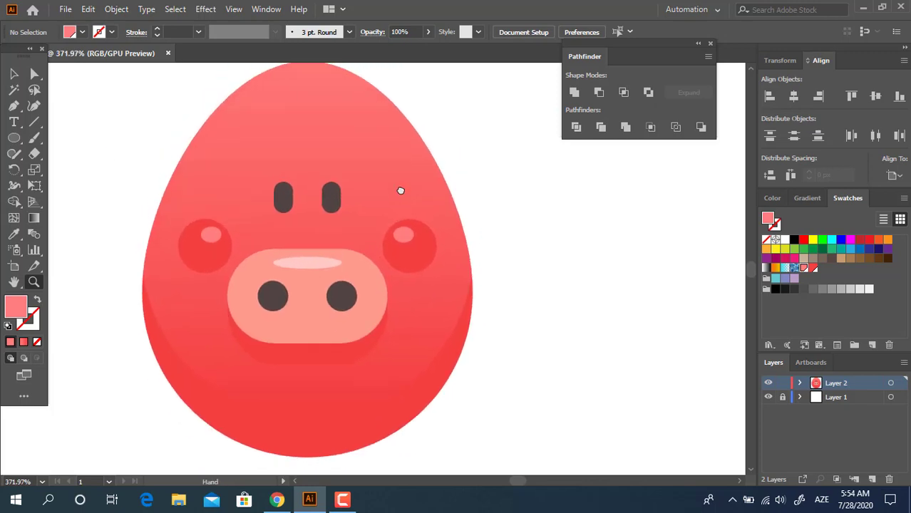
pyautogui.click(13, 138)
pyautogui.moveTo(205, 77); pyautogui.dragTo(409, 300)
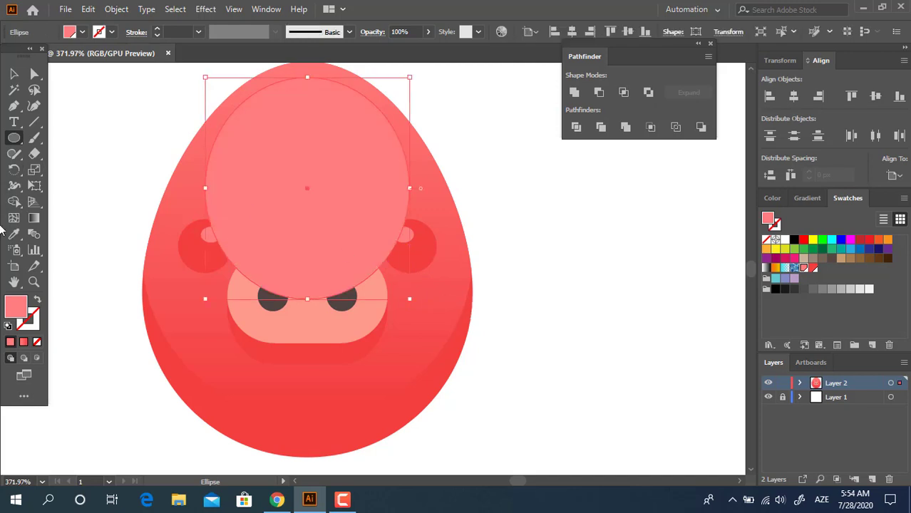
# Apply the red linear gradient to the large ellipse, running vertically from its top edge to its bottom edge
pyautogui.click(33, 219)
pyautogui.click(261, 187)
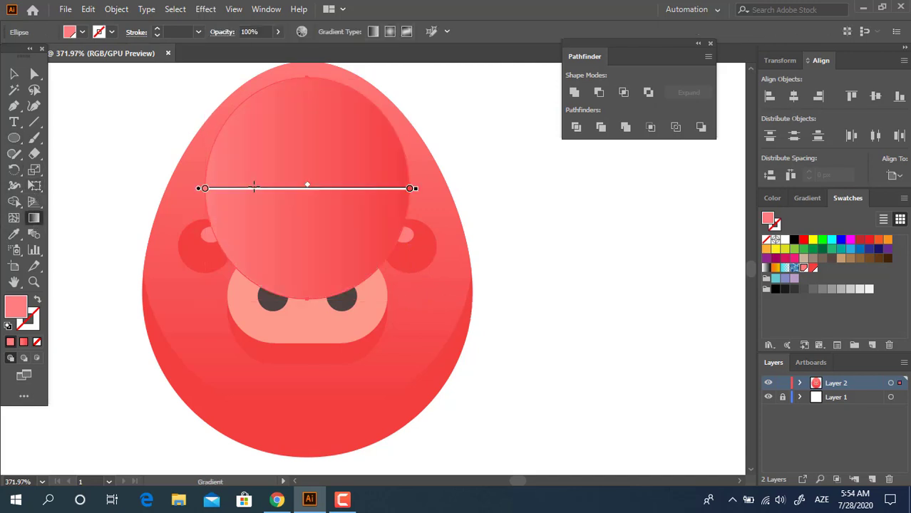
pyautogui.moveTo(307, 79); pyautogui.dragTo(308, 300)
# Set both gradient stops of the large ellipse to white and the lower stop's opacity to 0%
pyautogui.doubleClick(306, 79)
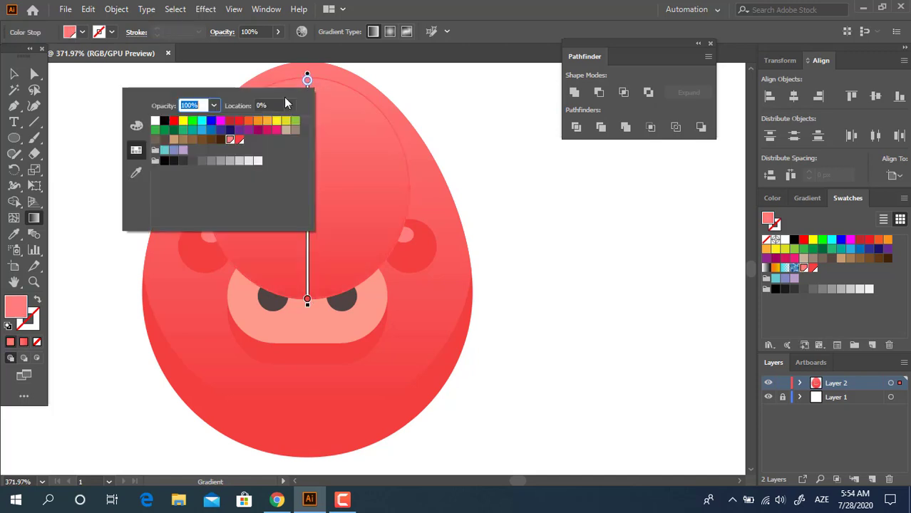
pyautogui.click(155, 121)
pyautogui.click(307, 299)
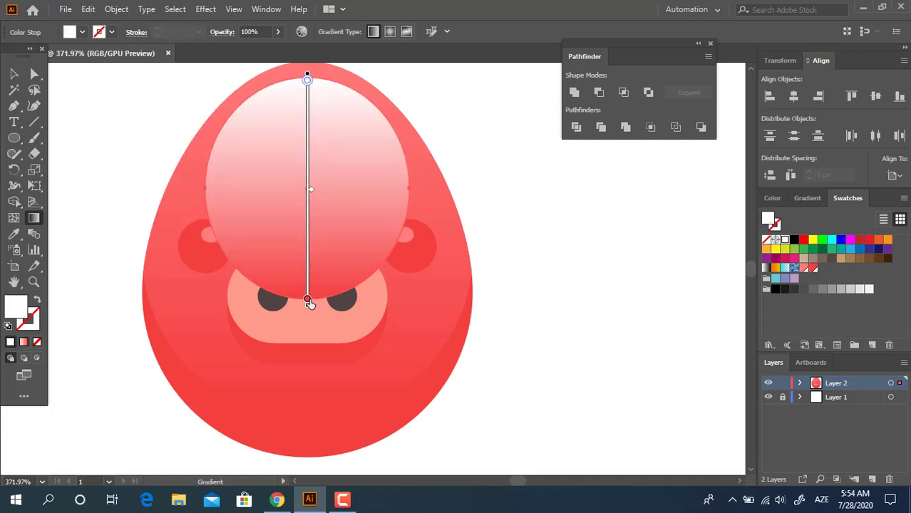
pyautogui.doubleClick(307, 300)
pyautogui.click(158, 340)
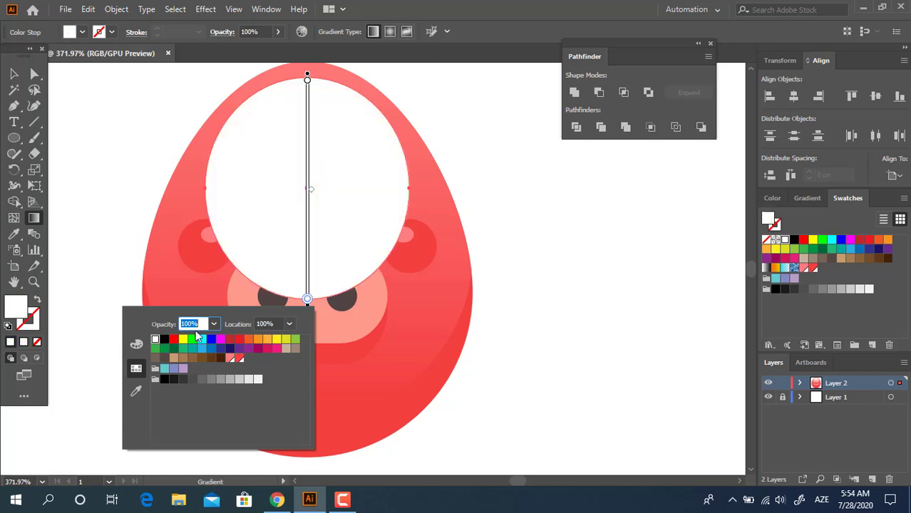
pyautogui.click(213, 324)
pyautogui.click(230, 164)
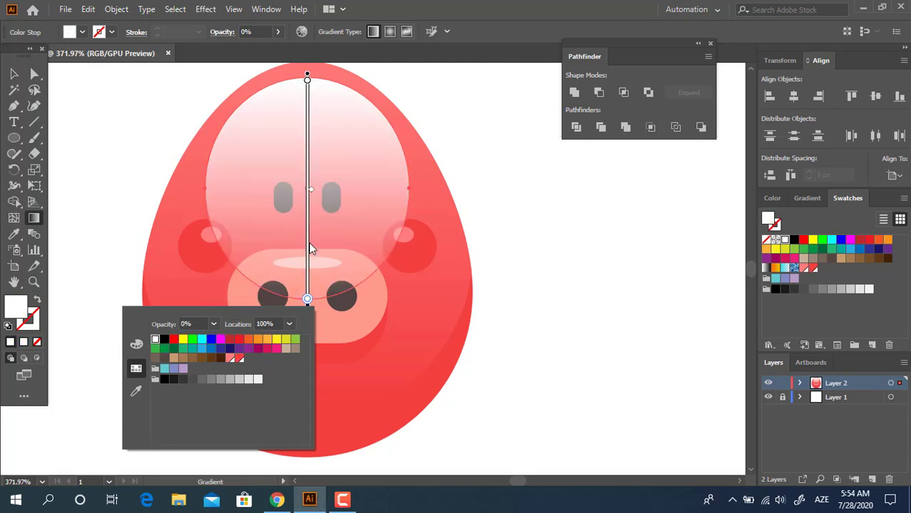
# Shorten the white gradient by raising its lower end to just below the snout's highlight
pyautogui.click(309, 292)
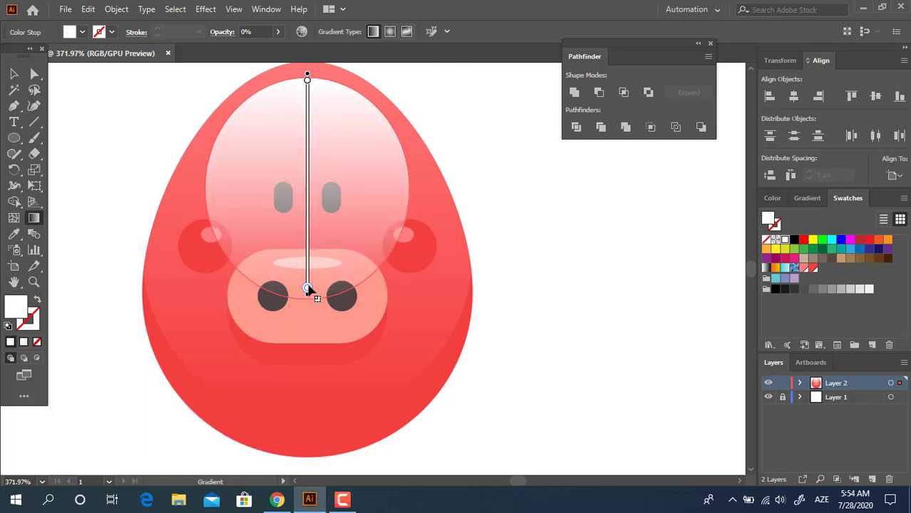
pyautogui.moveTo(307, 289); pyautogui.dragTo(308, 273)
pyautogui.doubleClick(307, 80)
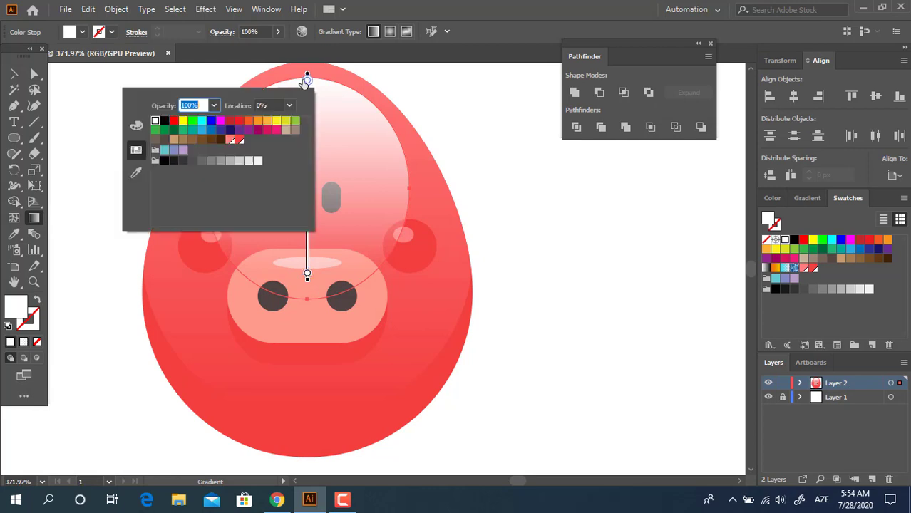
pyautogui.click(9, 72)
pyautogui.click(9, 74)
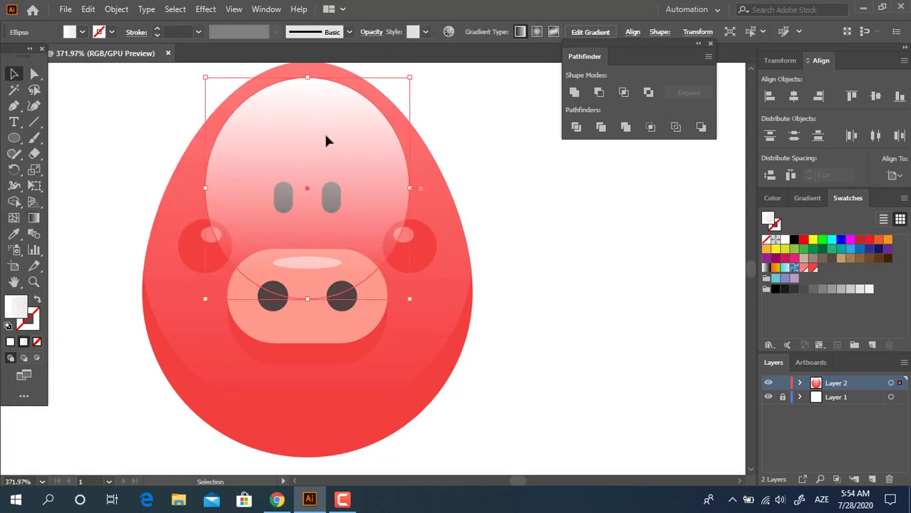
# Set the overall opacity of the white gradient ellipse to 41%
pyautogui.click(508, 91)
pyautogui.click(339, 119)
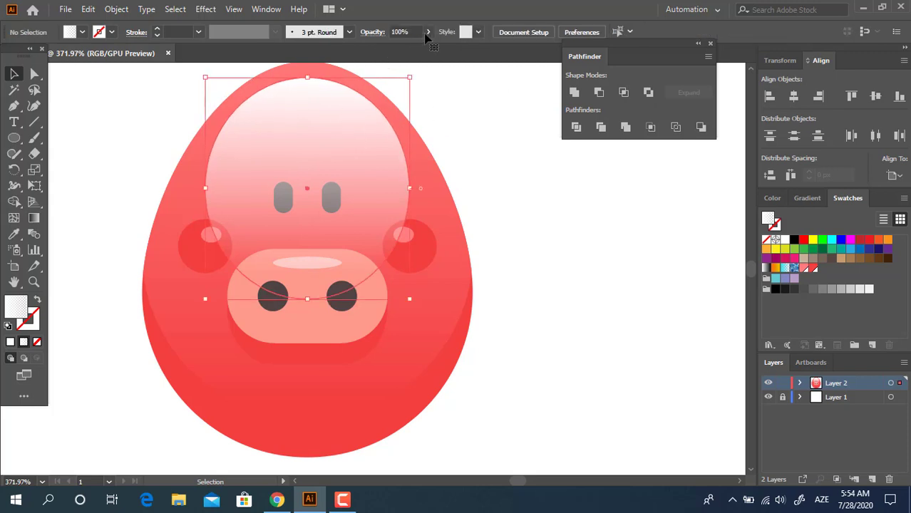
pyautogui.click(426, 33)
pyautogui.click(371, 32)
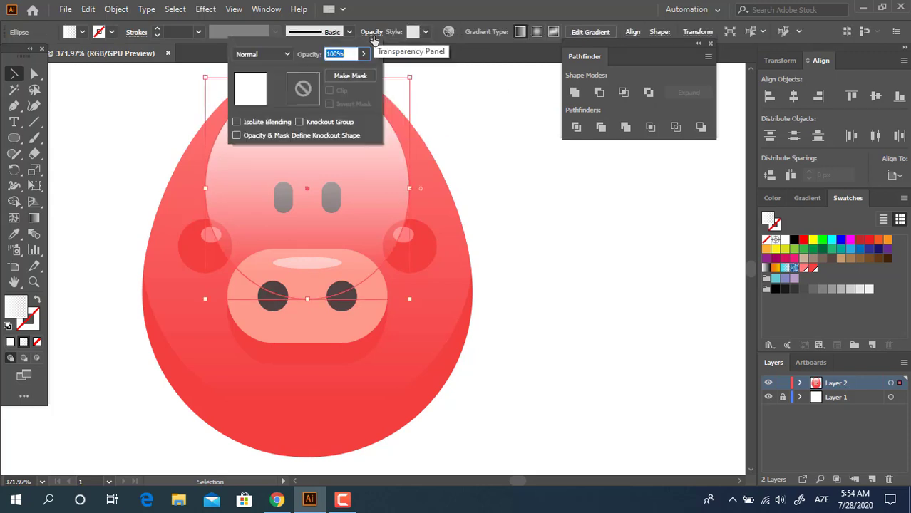
pyautogui.click(366, 54)
pyautogui.moveTo(361, 70); pyautogui.dragTo(332, 70)
pyautogui.click(438, 104)
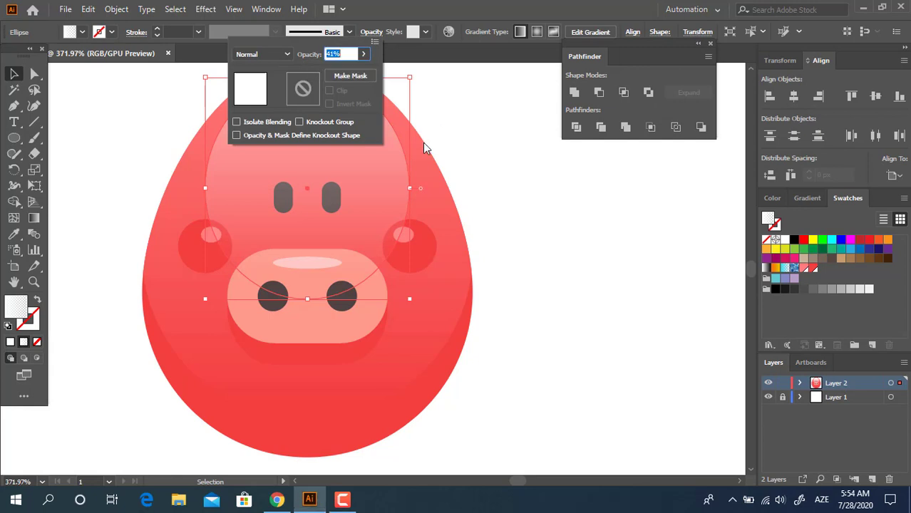
pyautogui.click(467, 143)
# Rearrange the white gradient ellipse so it lies behind the facial features but in front of the egg-shaped head
pyautogui.click(420, 188)
pyautogui.click(393, 183)
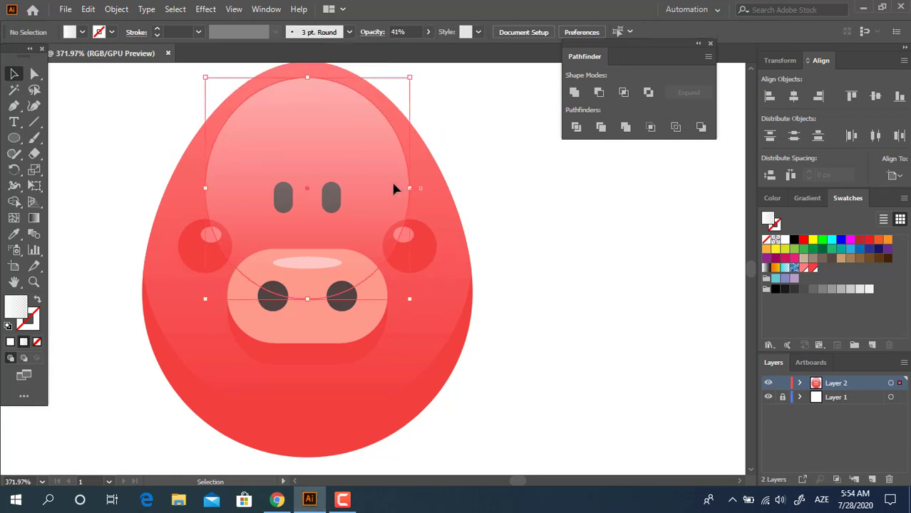
pyautogui.hotkey('ctrl', 'shift', '[')
pyautogui.hotkey('ctrl', ']')
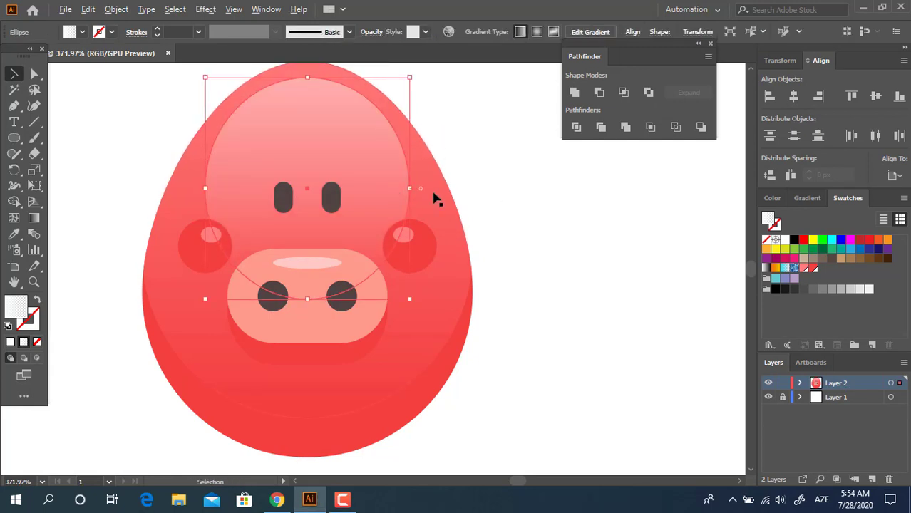
# Widen the gradient ellipse symmetrically to overlap the cheeks and stretch its lower edge down past the snout
pyautogui.moveTo(408, 189); pyautogui.dragTo(424, 190)
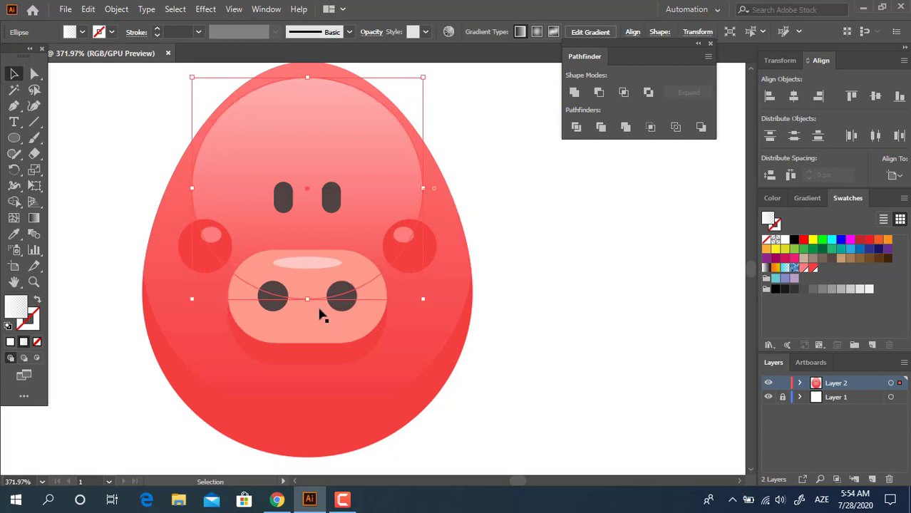
pyautogui.moveTo(308, 300); pyautogui.dragTo(303, 371)
pyautogui.click(556, 366)
pyautogui.press('z')
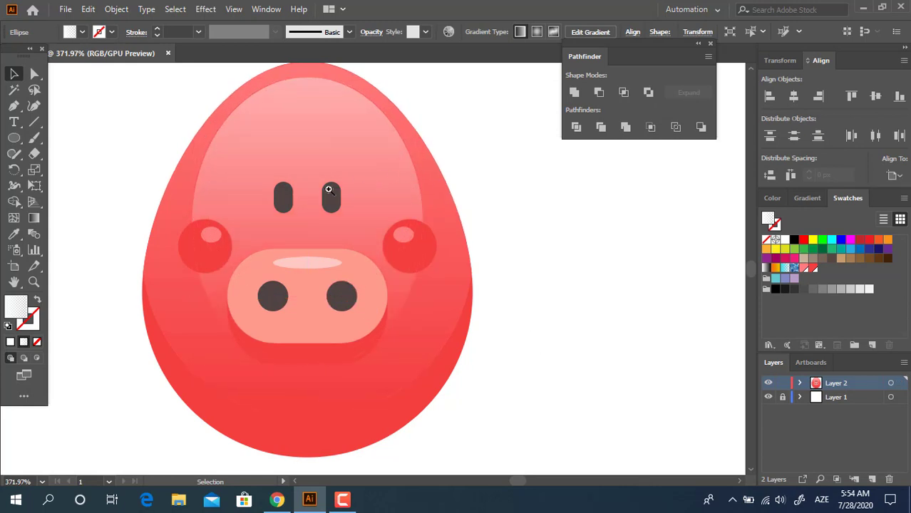
# Widen the white gradient ellipse on the face slightly and symmetrically about its centre
pyautogui.keyDown('alt'); pyautogui.click(272, 202); pyautogui.keyUp('alt')
pyautogui.click(282, 214)
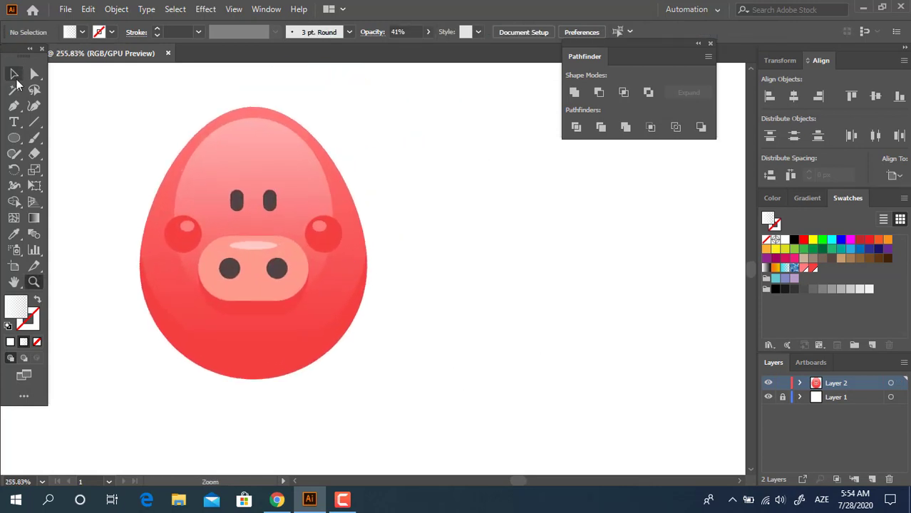
pyautogui.press('v')
pyautogui.click(276, 147)
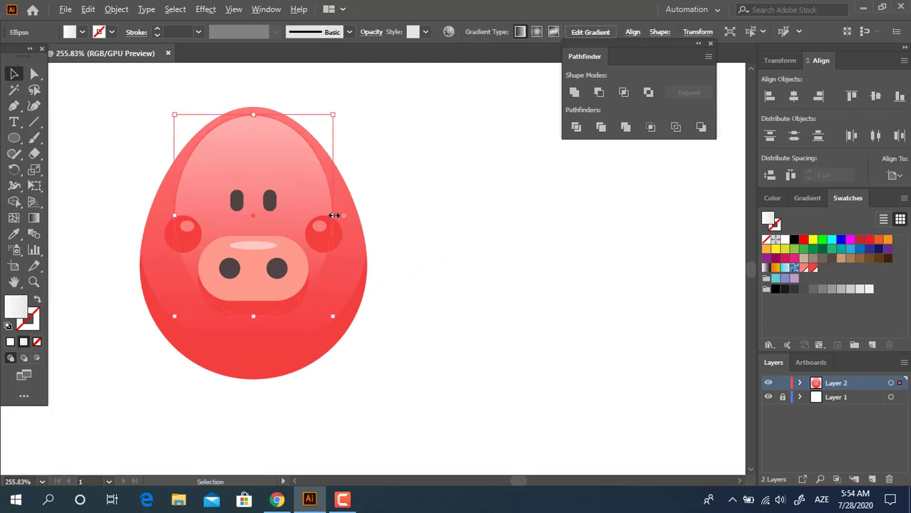
pyautogui.moveTo(336, 214); pyautogui.dragTo(340, 219)
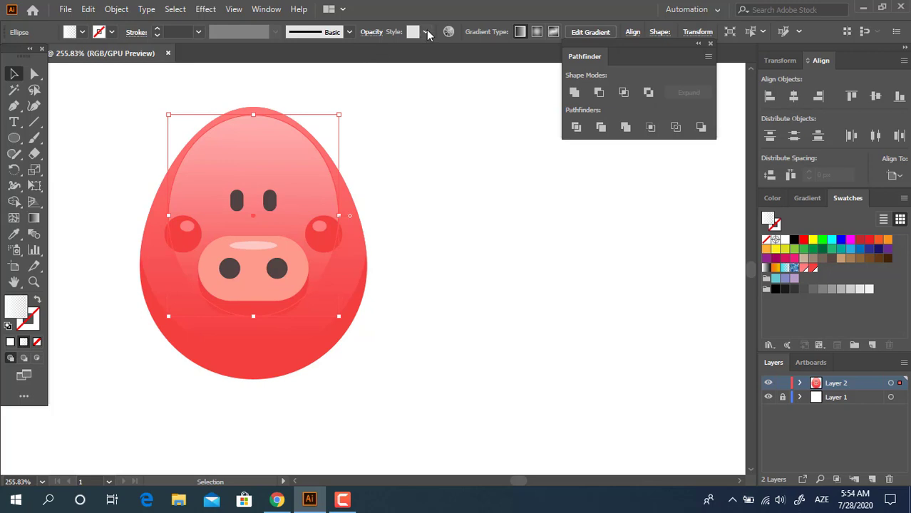
# Set the overall opacity of the white gradient ellipse to 20%
pyautogui.click(371, 32)
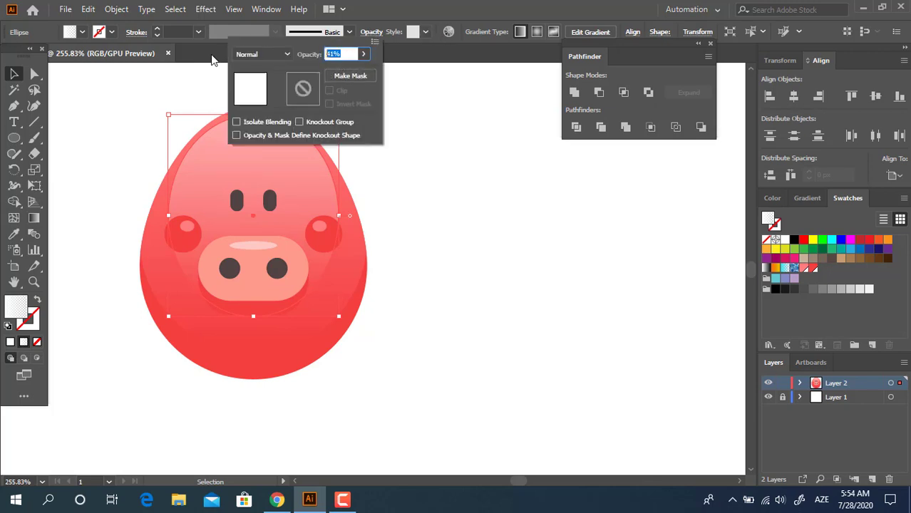
pyautogui.write('20')
pyautogui.press('Return')
pyautogui.click(478, 264)
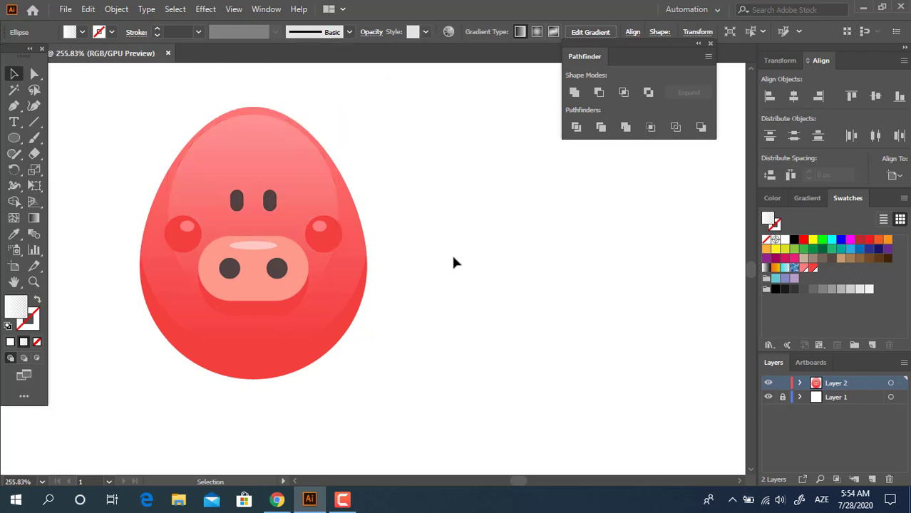
# Reshape the gradient ellipse into an egg shape by moving its two side anchor points down together
pyautogui.moveTo(455, 260); pyautogui.dragTo(475, 272)
pyautogui.click(340, 207)
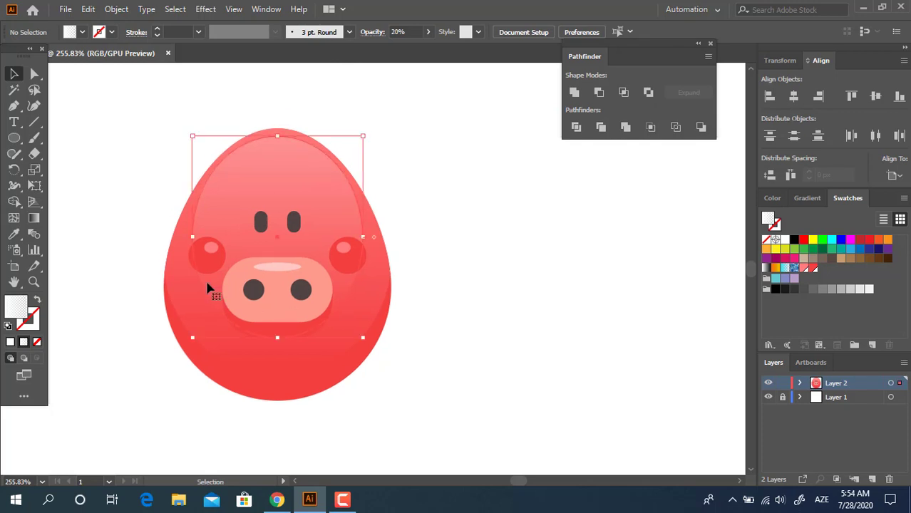
pyautogui.click(34, 73)
pyautogui.click(192, 237)
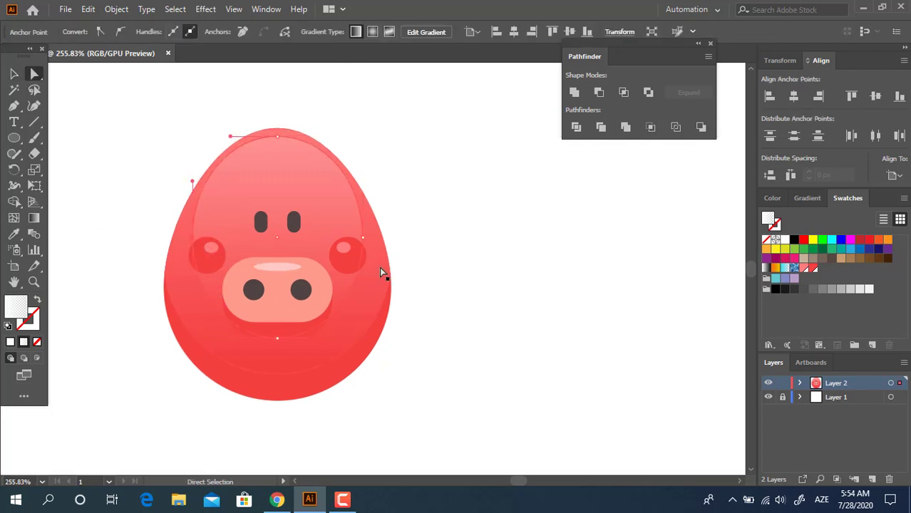
pyautogui.keyDown('shift'); pyautogui.click(362, 238); pyautogui.keyUp('shift')
pyautogui.moveTo(362, 238); pyautogui.dragTo(366, 273)
pyautogui.click(498, 328)
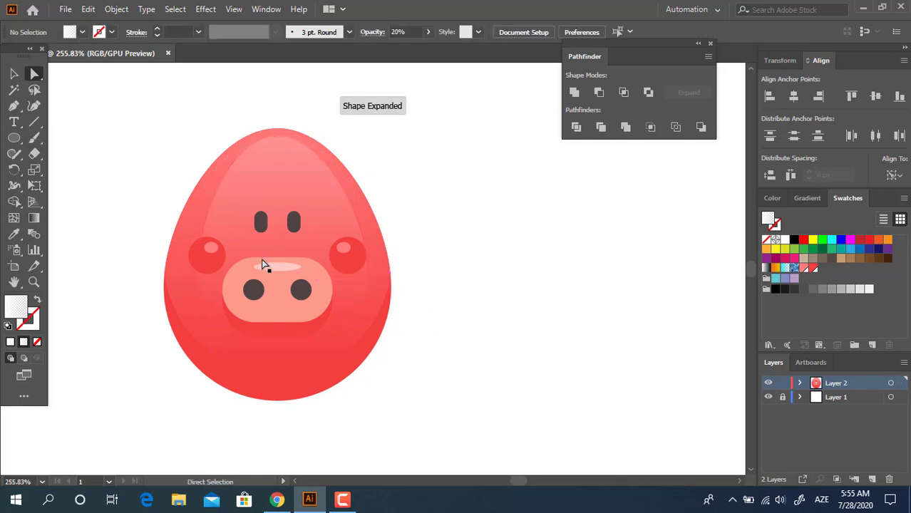
# Widen the egg-shaped gradient highlight symmetrically so its sides sit closer to the head's outline
pyautogui.click(13, 74)
pyautogui.click(321, 255)
pyautogui.moveTo(368, 238); pyautogui.dragTo(382, 241)
pyautogui.click(448, 267)
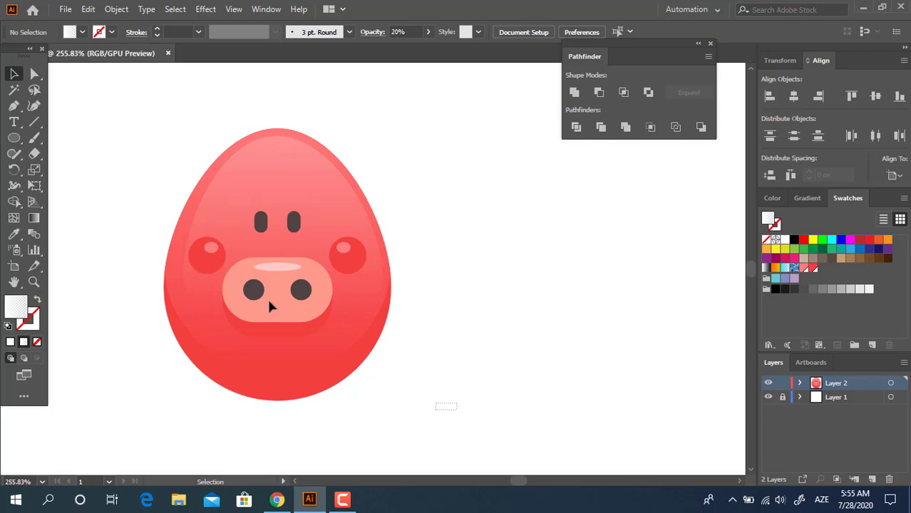
pyautogui.moveTo(270, 305); pyautogui.dragTo(146, 143)
pyautogui.hotkey('ctrl', 'h')
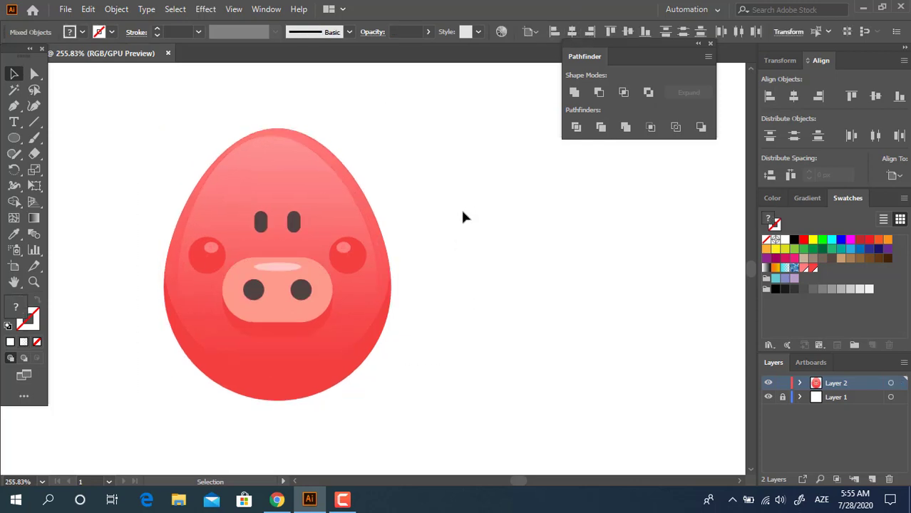
pyautogui.moveTo(345, 195); pyautogui.dragTo(359, 143)
pyautogui.click(468, 156)
pyautogui.moveTo(475, 172); pyautogui.dragTo(492, 201)
# Create three small red oval spots of different sizes on the right side of the forehead
pyautogui.press('z')
pyautogui.moveTo(435, 213); pyautogui.dragTo(471, 221)
pyautogui.moveTo(393, 200); pyautogui.dragTo(421, 230)
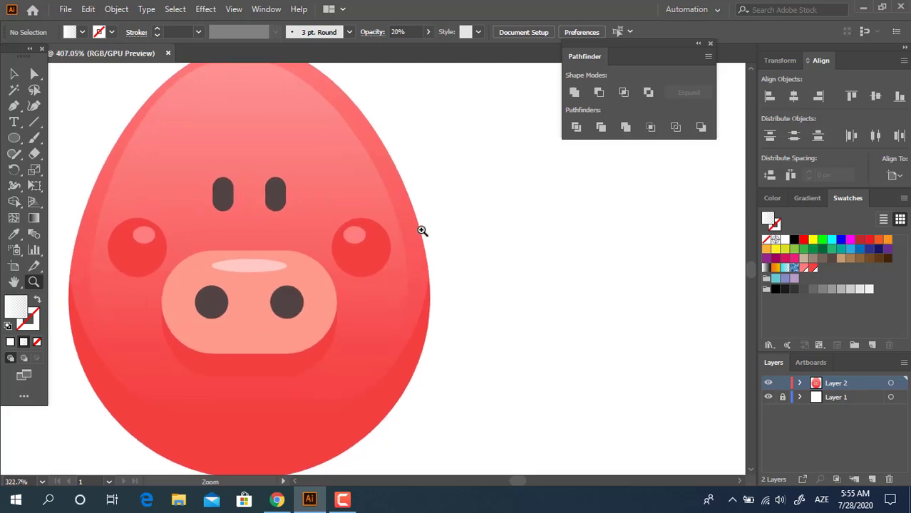
pyautogui.click(12, 141)
pyautogui.moveTo(301, 100); pyautogui.dragTo(362, 160)
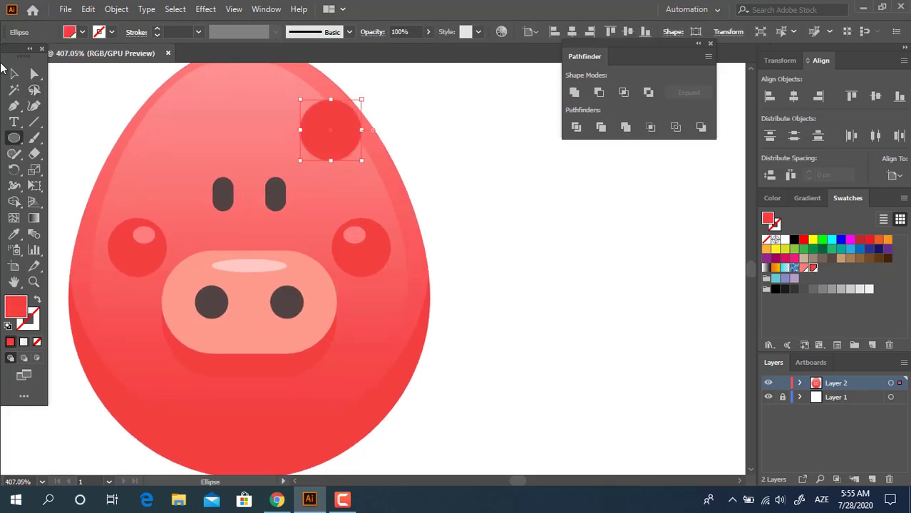
pyautogui.click(12, 73)
pyautogui.moveTo(362, 160); pyautogui.dragTo(333, 147)
pyautogui.click(364, 141)
pyautogui.click(485, 154)
pyautogui.click(364, 142)
# Set the opacity of the three forehead spots to 20%
pyautogui.click(299, 162)
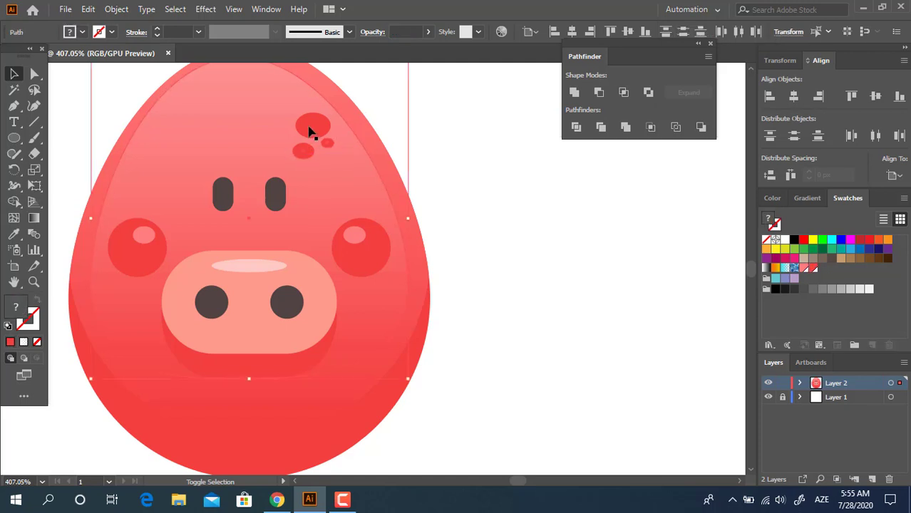
pyautogui.click(308, 132)
pyautogui.write('2')
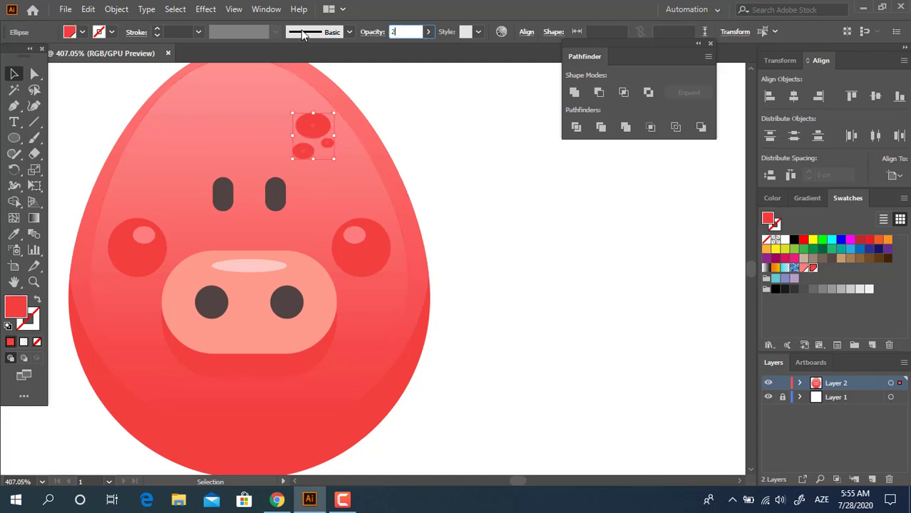
pyautogui.write('0')
pyautogui.press('Return')
pyautogui.click(521, 315)
pyautogui.press('z')
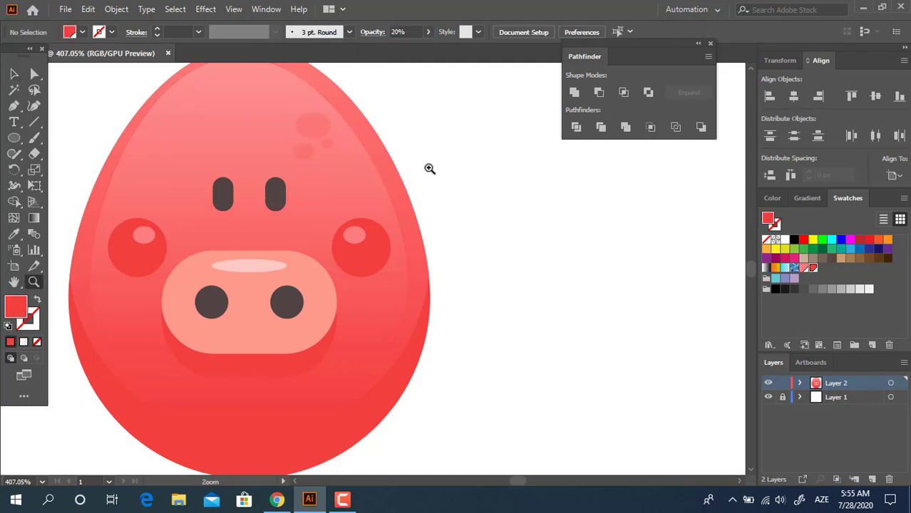
# Group the three oval spots on the forehead
pyautogui.keyDown('shift'); pyautogui.click(309, 131); pyautogui.keyUp('shift')
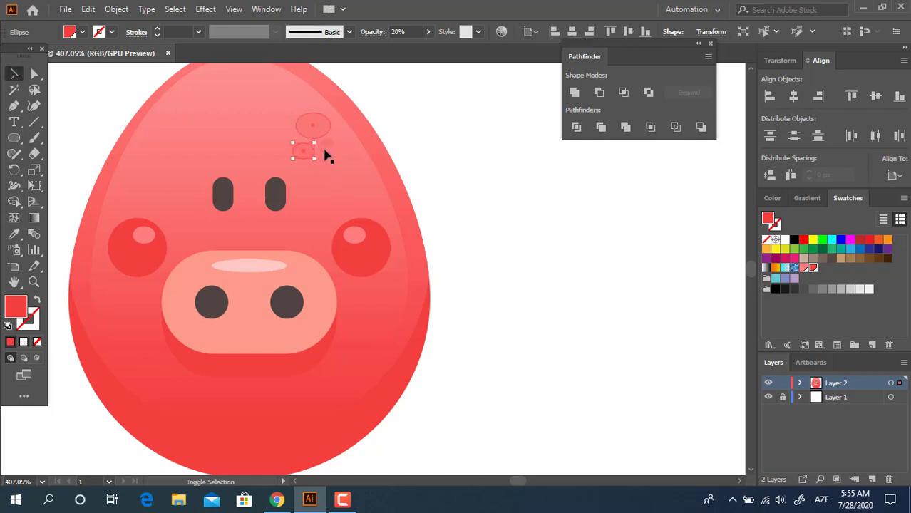
pyautogui.keyDown('shift'); pyautogui.click(327, 145); pyautogui.keyUp('shift')
pyautogui.rightClick(326, 133)
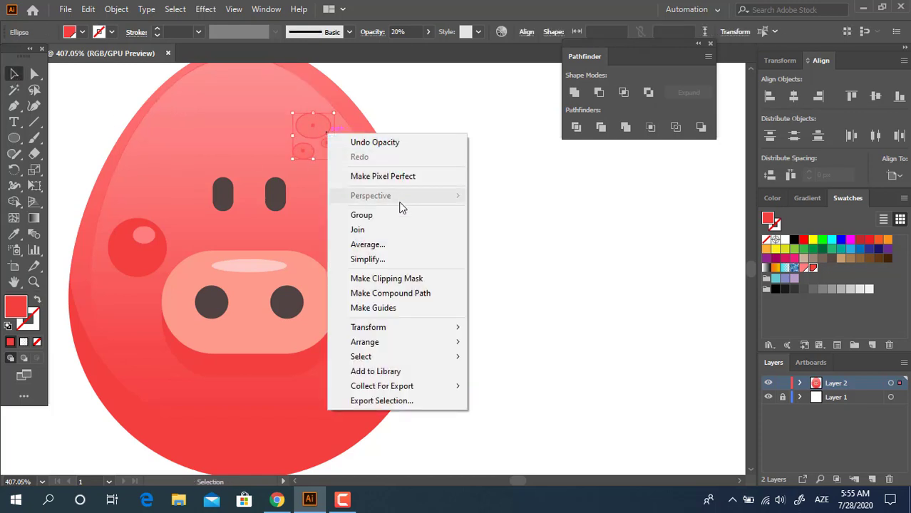
pyautogui.click(385, 212)
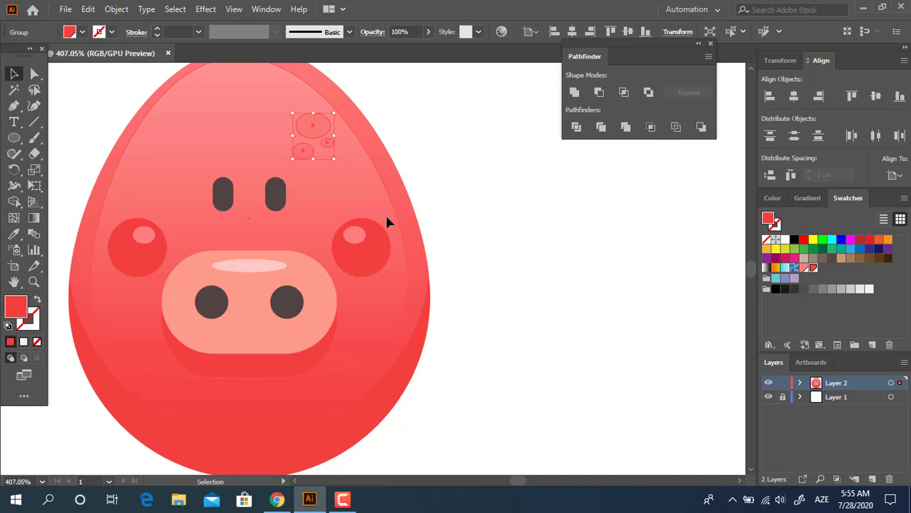
# Group the forehead spots with the translucent egg-shaped highlight on the face
pyautogui.keyDown('shift'); pyautogui.click(372, 198); pyautogui.keyUp('shift')
pyautogui.rightClick(372, 198)
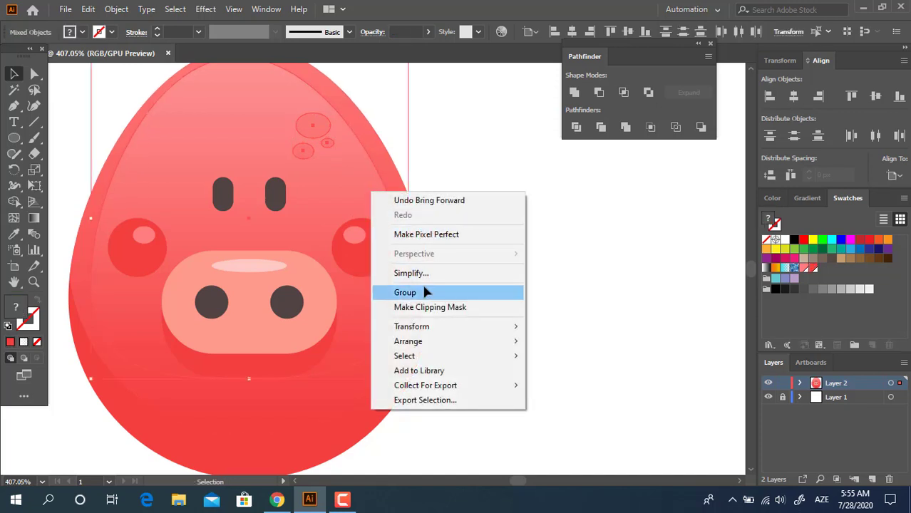
pyautogui.click(378, 292)
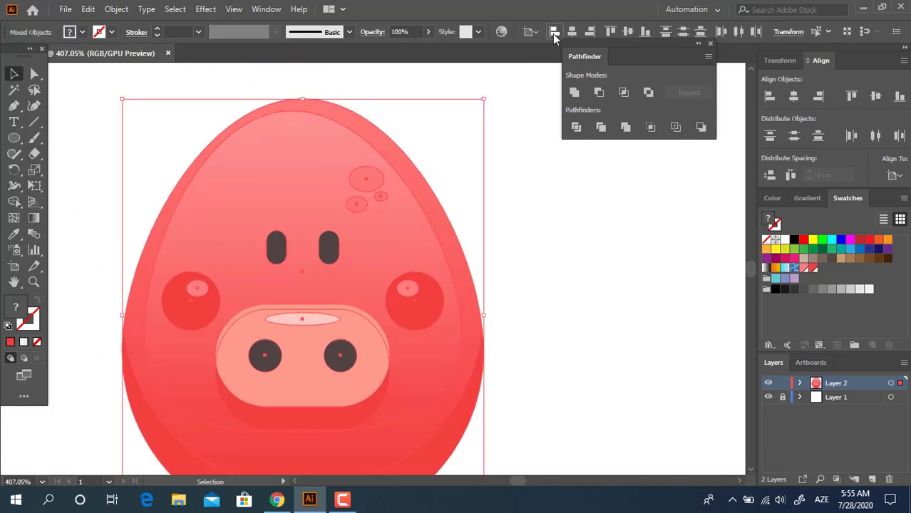
pyautogui.click(529, 141)
# Draw a red square beside the head's upper left and rotate it 45° into a diamond
pyautogui.press('z')
pyautogui.moveTo(462, 124); pyautogui.dragTo(311, 123)
pyautogui.moveTo(366, 142); pyautogui.dragTo(405, 165)
pyautogui.moveTo(14, 140); pyautogui.dragTo(67, 136)
pyautogui.moveTo(87, 122); pyautogui.dragTo(160, 193)
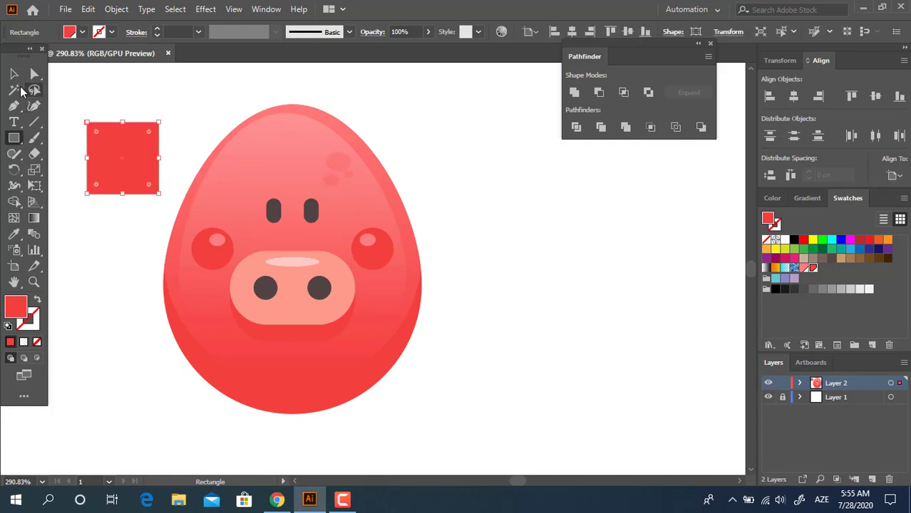
pyautogui.click(13, 74)
pyautogui.moveTo(162, 116); pyautogui.dragTo(186, 160)
pyautogui.keyDown('shift'); pyautogui.click(152, 165); pyautogui.keyUp('shift')
# Round the diamond's left and right corners by about 15.4 px and unite the leaf-like result into a plain path
pyautogui.press('a')
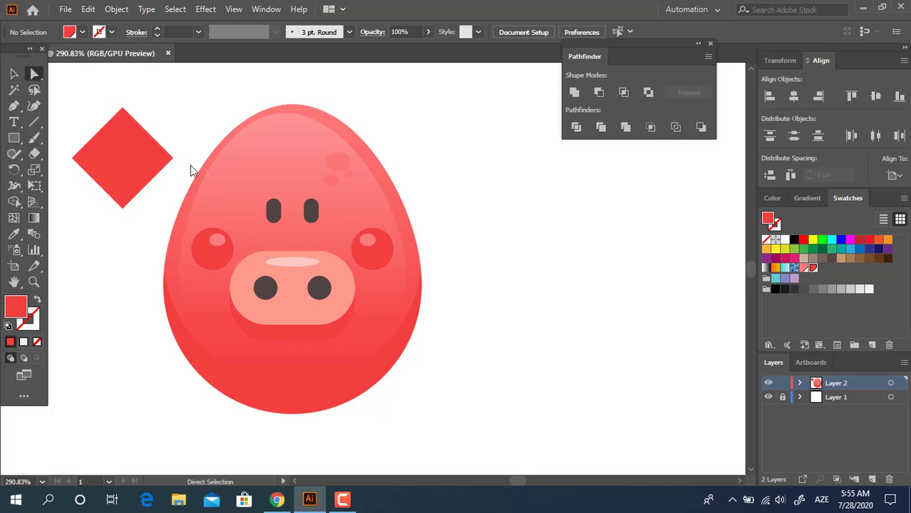
pyautogui.moveTo(67, 151); pyautogui.dragTo(125, 178)
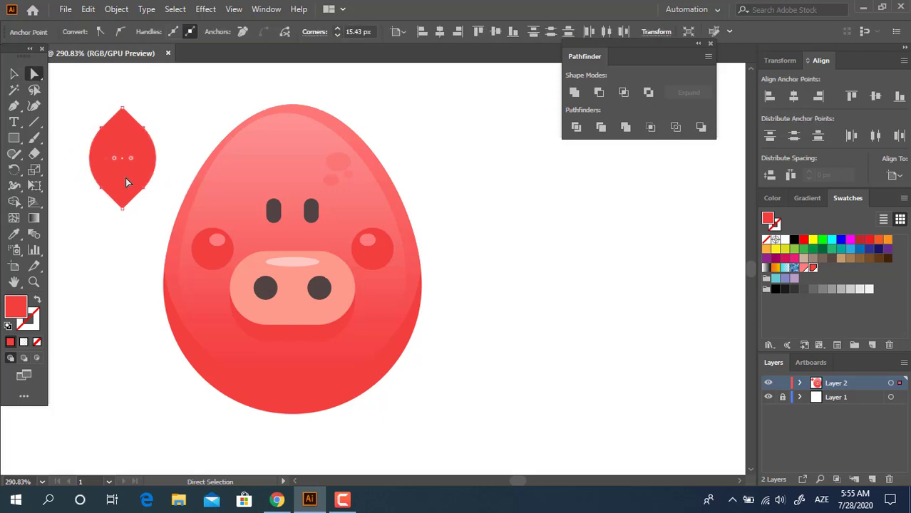
pyautogui.click(13, 73)
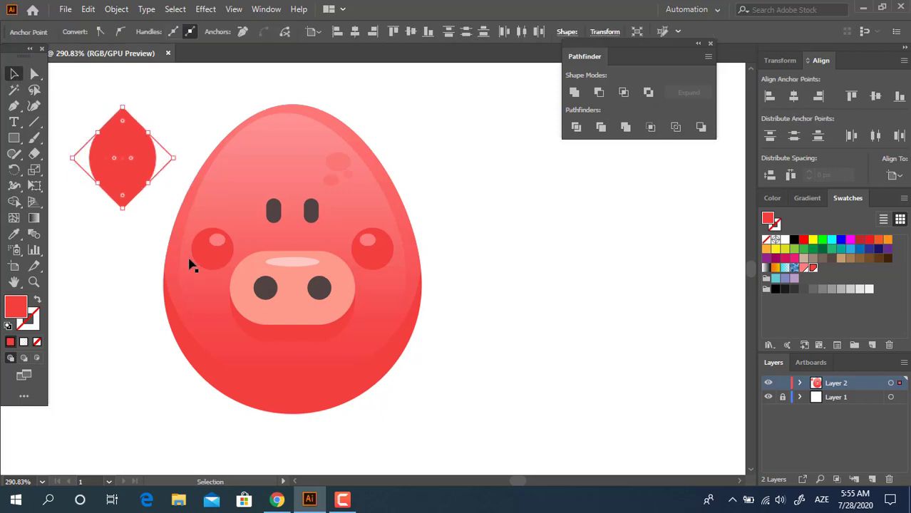
pyautogui.click(575, 97)
pyautogui.click(159, 213)
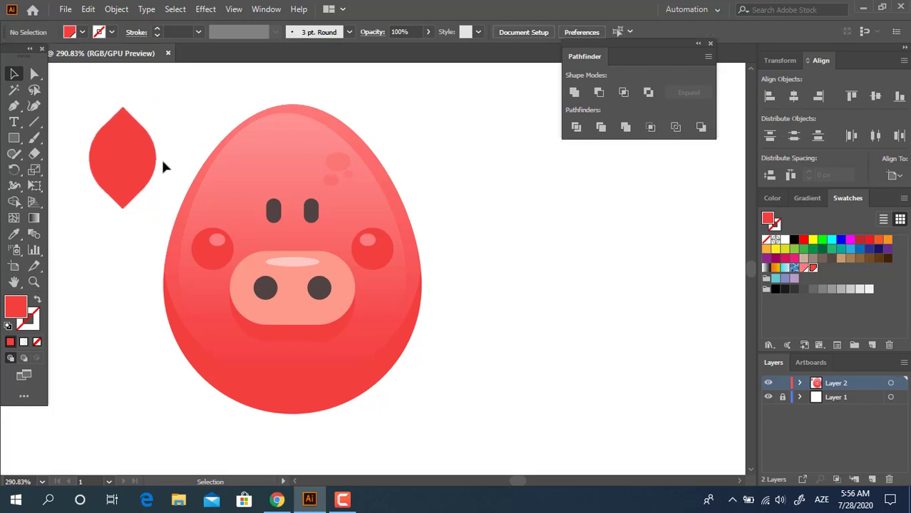
# Place the leaf shape behind the head's upper-left edge as an ear, tilted outward
pyautogui.moveTo(132, 157); pyautogui.dragTo(240, 134)
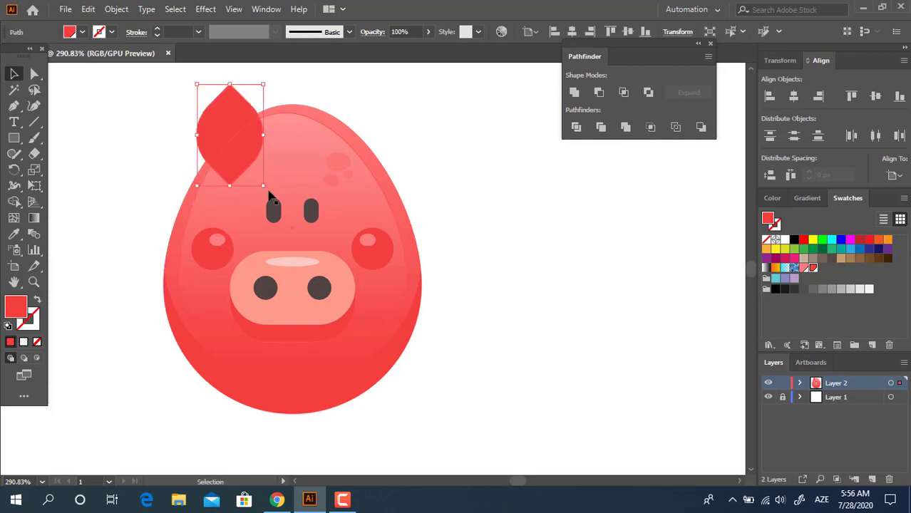
pyautogui.moveTo(270, 191); pyautogui.dragTo(288, 171)
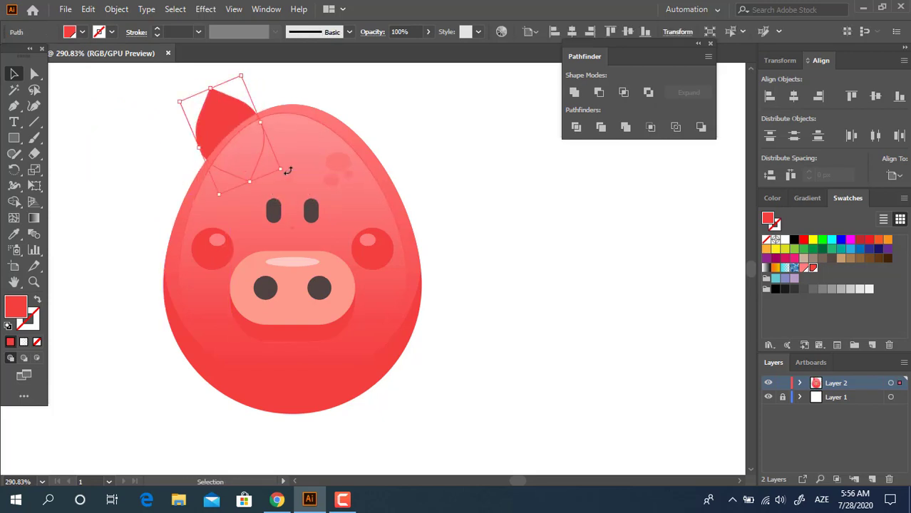
pyautogui.click(460, 160)
pyautogui.moveTo(229, 127); pyautogui.dragTo(207, 126)
pyautogui.click(535, 212)
pyautogui.moveTo(271, 172); pyautogui.dragTo(294, 161)
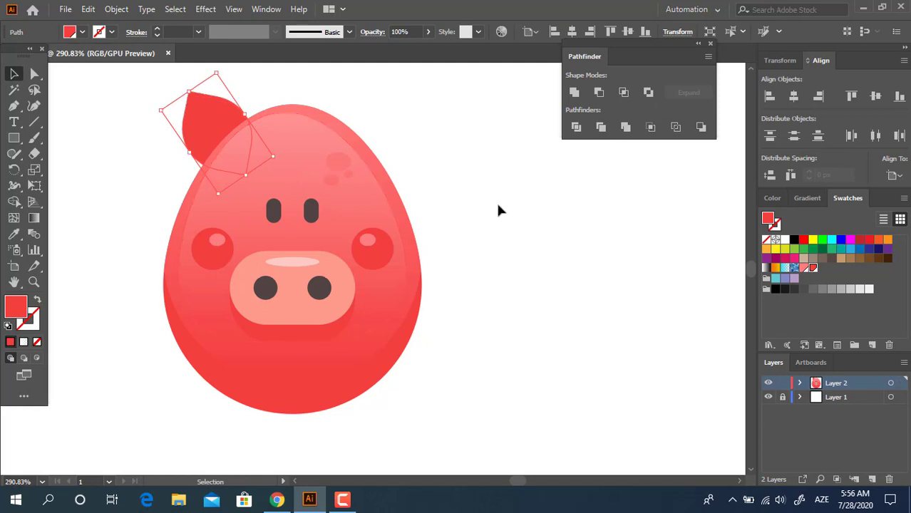
pyautogui.click(498, 207)
# Duplicate the ear to the head's upper-right edge and reflect the copy so it mirrors the left one
pyautogui.moveTo(230, 139); pyautogui.dragTo(384, 130)
pyautogui.rightClick(385, 130)
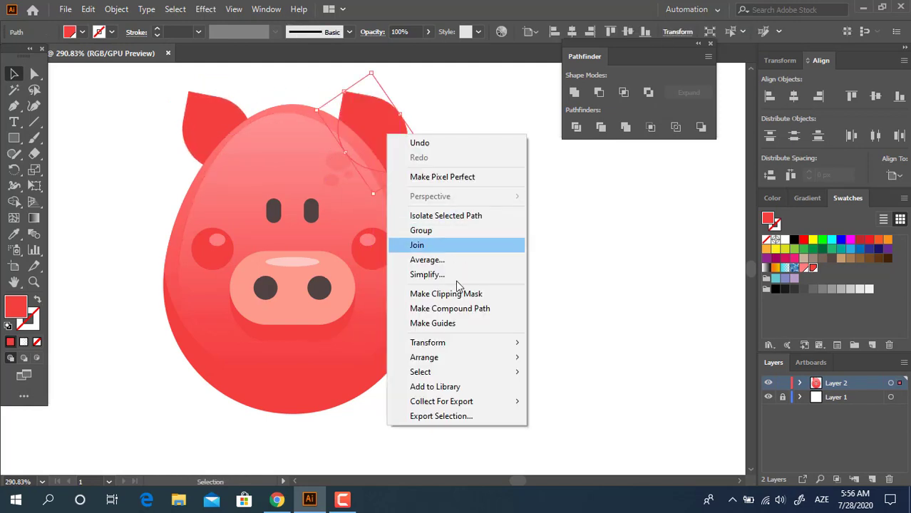
pyautogui.moveTo(451, 344)
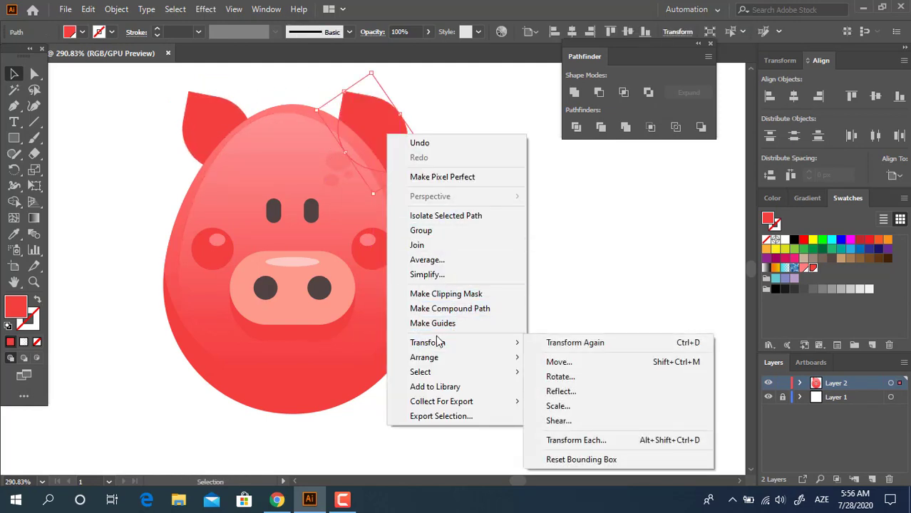
pyautogui.click(560, 389)
pyautogui.click(135, 214)
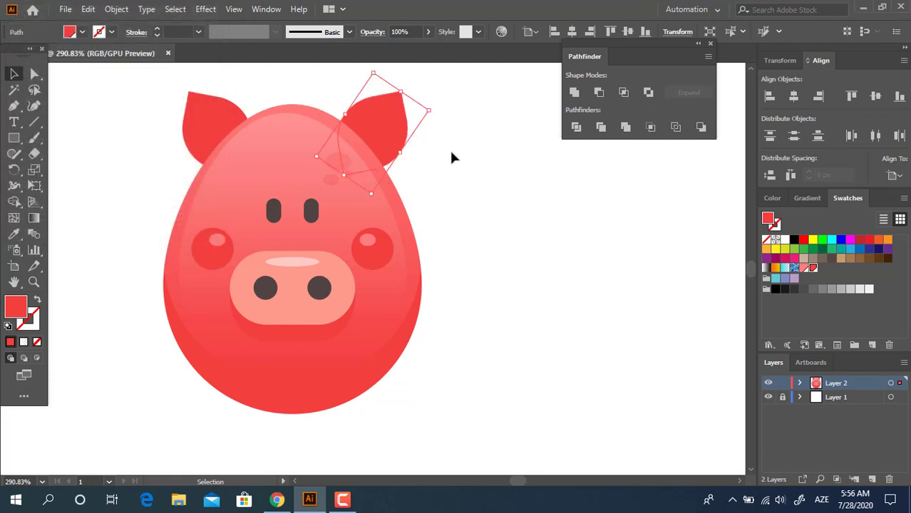
pyautogui.click(451, 157)
# Rotate the left ear farther outward and reposition it lower against the side of the head
pyautogui.click(193, 132)
pyautogui.moveTo(279, 159); pyautogui.dragTo(288, 118)
pyautogui.click(277, 95)
pyautogui.moveTo(225, 118)
pyautogui.mouseDown()
pyautogui.moveTo(217, 138)
pyautogui.moveTo(226, 134)
pyautogui.mouseUp()
pyautogui.click(452, 167)
# Rotate the right ear slightly counterclockwise
pyautogui.click(399, 132)
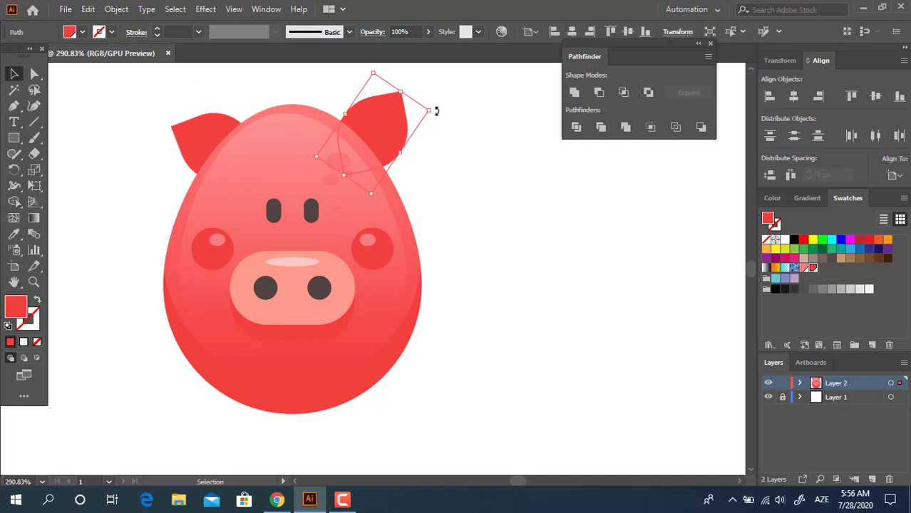
pyautogui.moveTo(437, 112); pyautogui.dragTo(437, 103)
pyautogui.click(506, 219)
# Draw a large red ellipse for the body, wider than the head and overlapping its lower half
pyautogui.moveTo(520, 265); pyautogui.dragTo(512, 229)
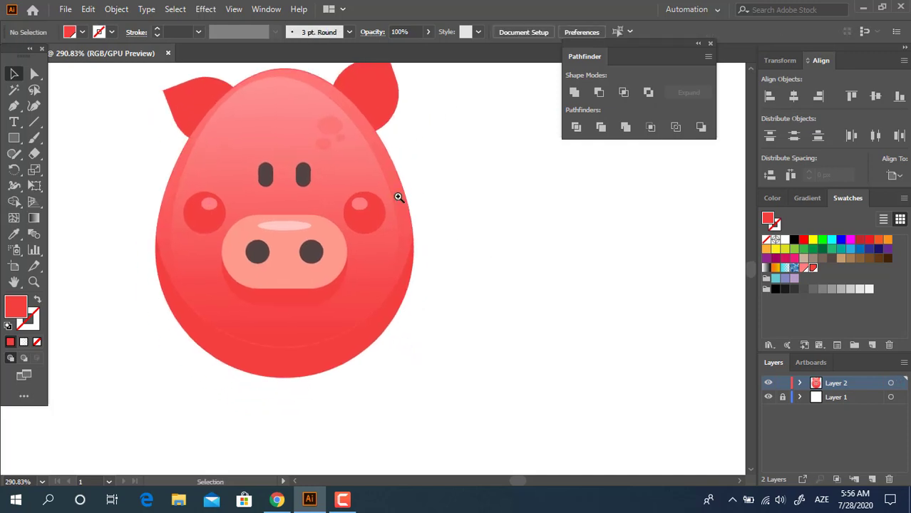
pyautogui.moveTo(399, 197); pyautogui.dragTo(303, 199)
pyautogui.moveTo(354, 199); pyautogui.dragTo(307, 204)
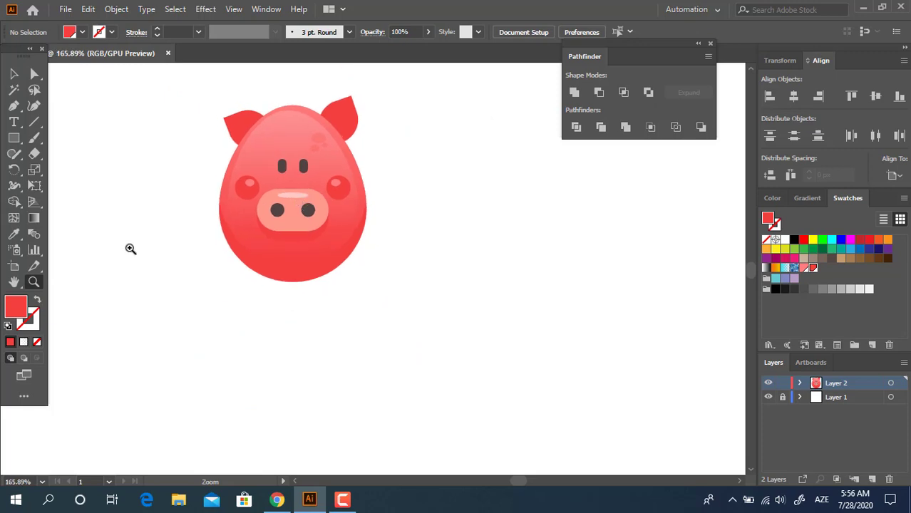
pyautogui.moveTo(13, 137); pyautogui.dragTo(78, 169)
pyautogui.moveTo(204, 216); pyautogui.dragTo(413, 415)
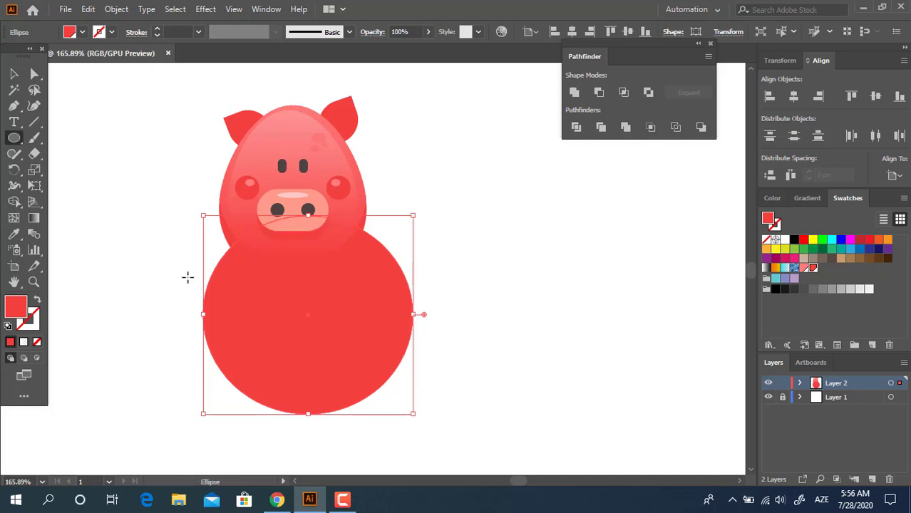
# Recolour the body ellipse with the lighter coral-pink swatch
pyautogui.click(802, 270)
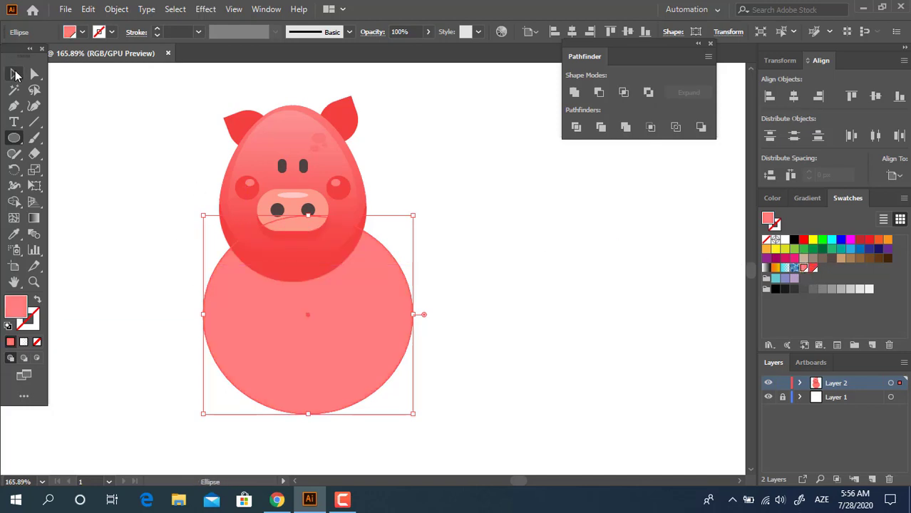
pyautogui.click(14, 73)
pyautogui.click(453, 332)
# Group the left and right ears together
pyautogui.click(349, 119)
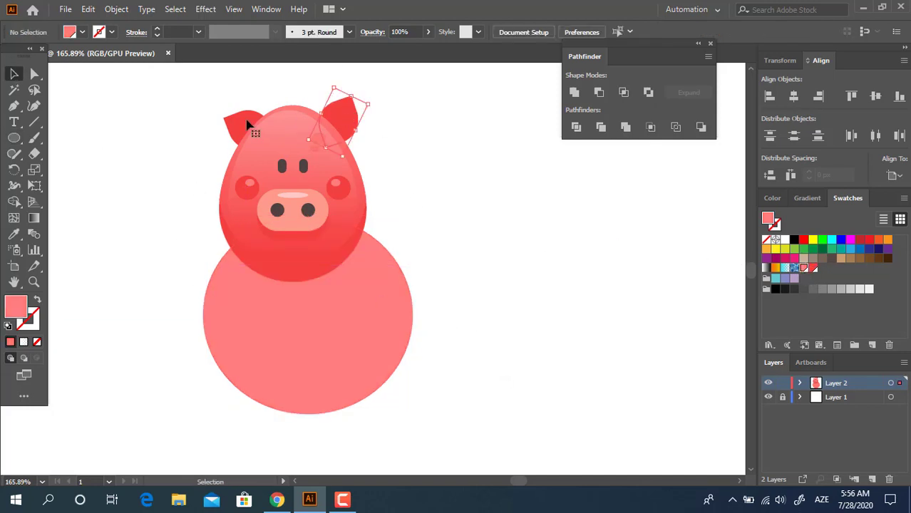
pyautogui.keyDown('shift'); pyautogui.click(250, 126); pyautogui.keyUp('shift')
pyautogui.rightClick(330, 115)
pyautogui.click(377, 200)
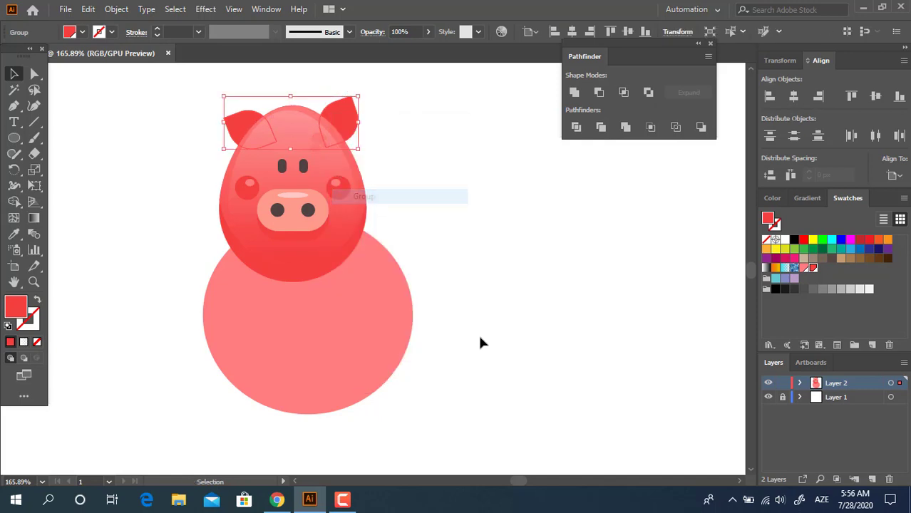
# Align the head, ears and body to a common horizontal centre
pyautogui.moveTo(480, 342); pyautogui.dragTo(231, 80)
pyautogui.click(572, 32)
pyautogui.click(513, 244)
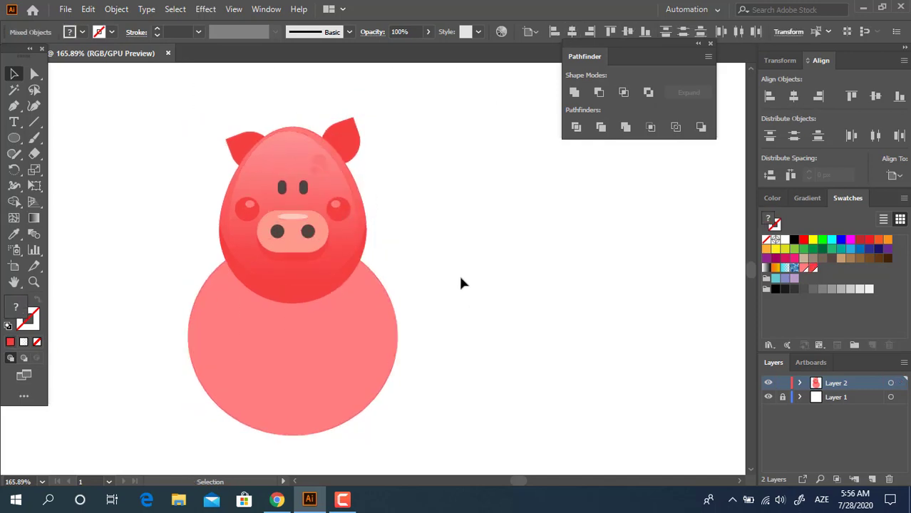
# Nudge the grouped ears slightly to the left relative to the head
pyautogui.moveTo(393, 183); pyautogui.dragTo(371, 135)
pyautogui.moveTo(326, 104); pyautogui.dragTo(324, 105)
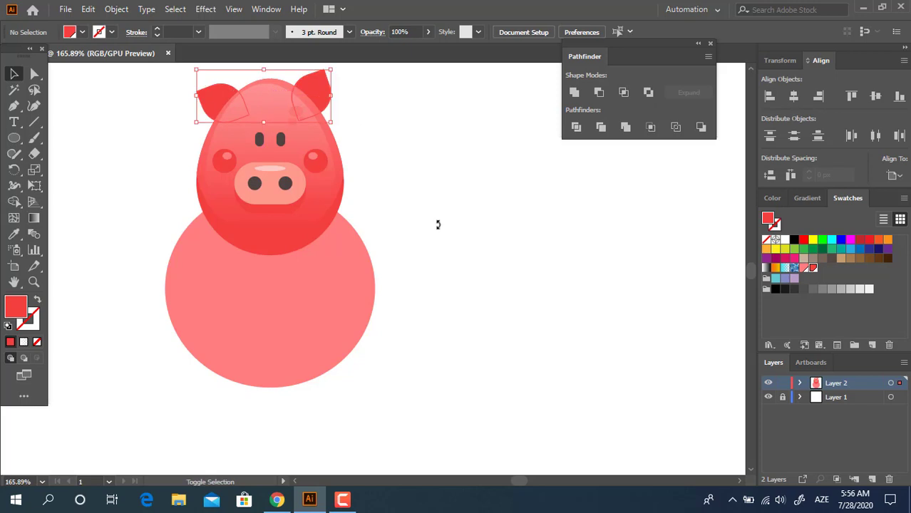
pyautogui.click(437, 224)
pyautogui.click(330, 127)
pyautogui.click(484, 330)
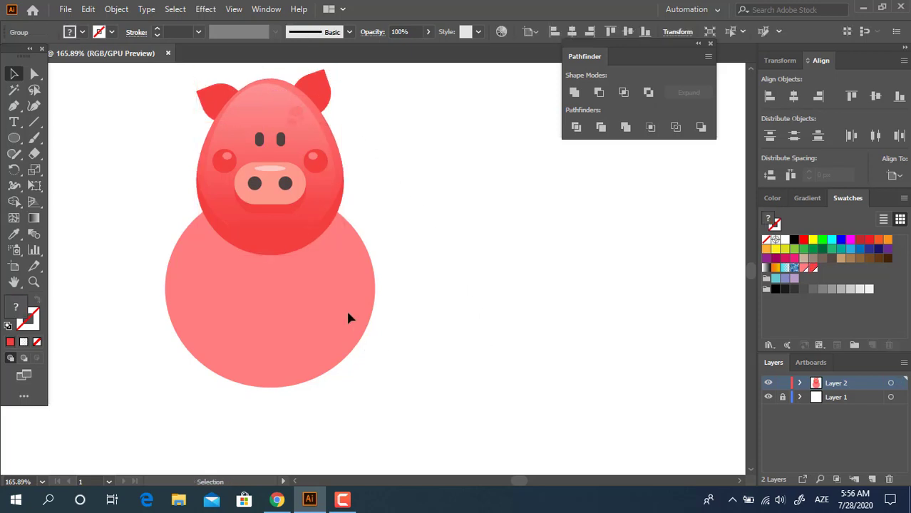
# Raise the body ellipse's top anchor point behind the head so the body becomes egg-shaped
pyautogui.click(346, 308)
pyautogui.click(36, 74)
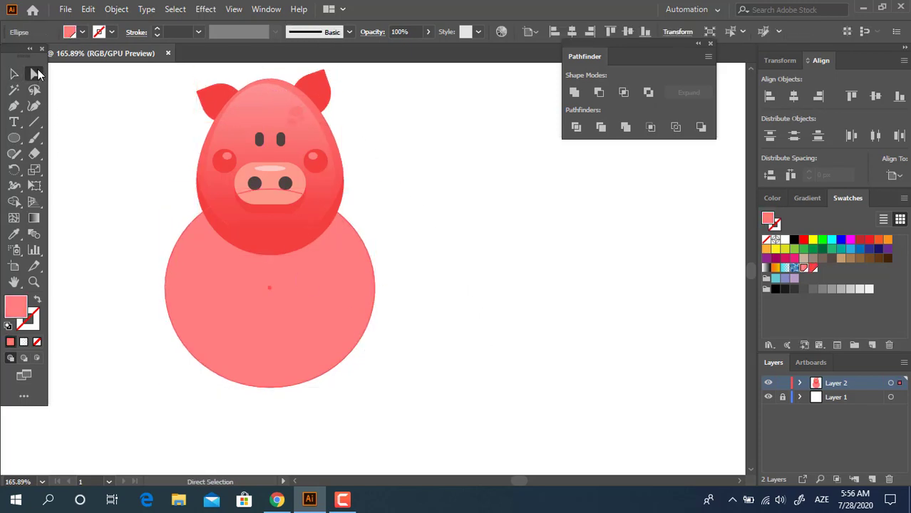
pyautogui.click(268, 189)
pyautogui.moveTo(268, 188); pyautogui.dragTo(277, 136)
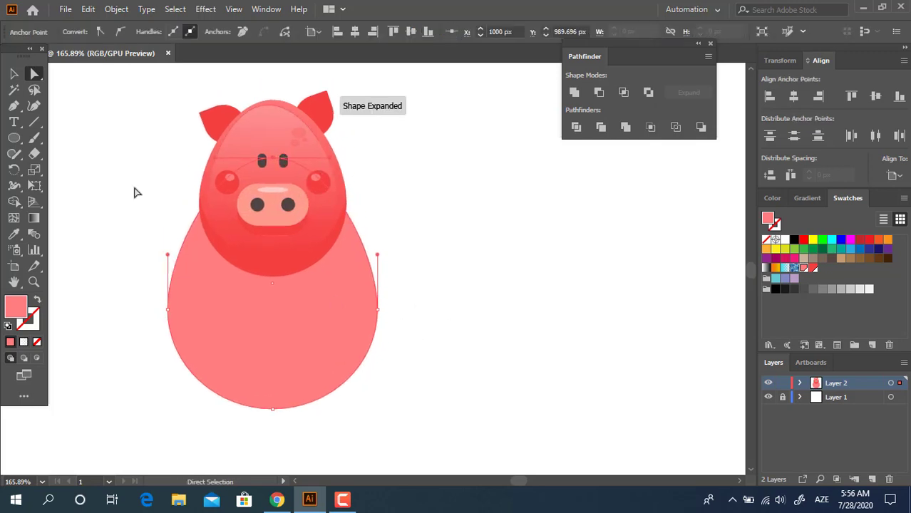
pyautogui.click(17, 74)
pyautogui.click(533, 379)
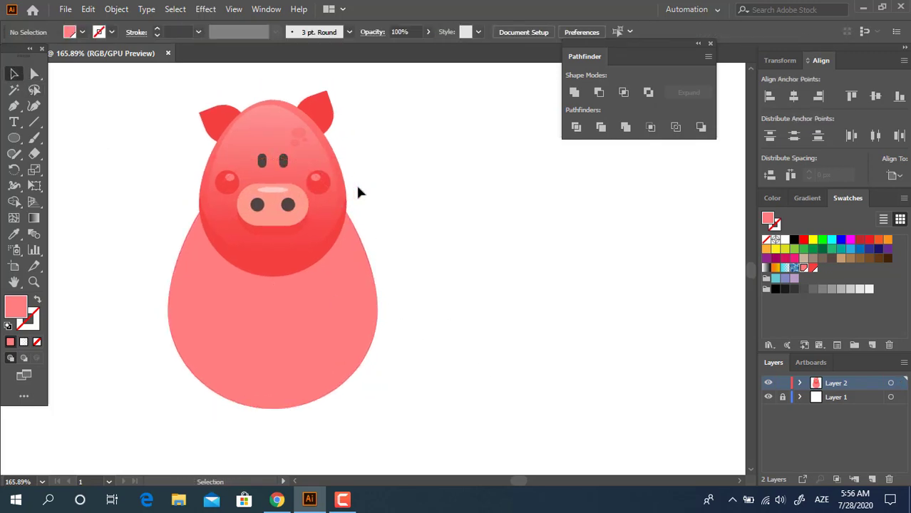
# Group the head, facial features and ears together, leaving the body out of the group
pyautogui.click(362, 342)
pyautogui.click(258, 185)
pyautogui.rightClick(286, 181)
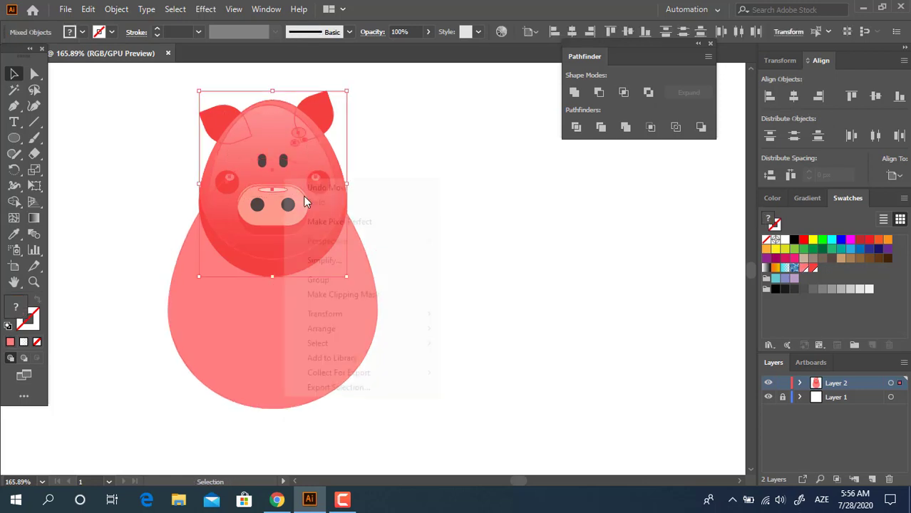
pyautogui.click(350, 280)
pyautogui.moveTo(504, 416); pyautogui.dragTo(563, 371)
pyautogui.moveTo(448, 299); pyautogui.dragTo(120, 77)
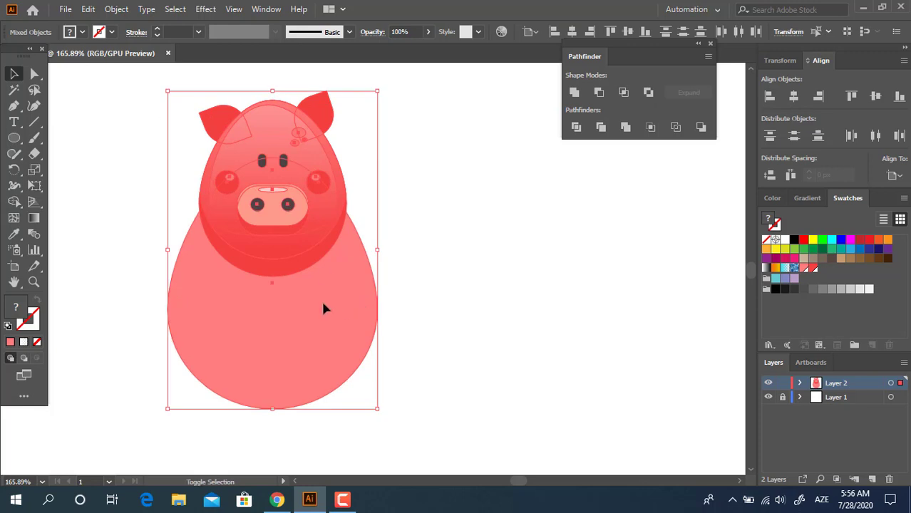
pyautogui.keyDown('shift'); pyautogui.click(324, 308); pyautogui.keyUp('shift')
pyautogui.rightClick(271, 206)
pyautogui.click(310, 307)
pyautogui.moveTo(399, 378); pyautogui.dragTo(119, 111)
pyautogui.click(472, 284)
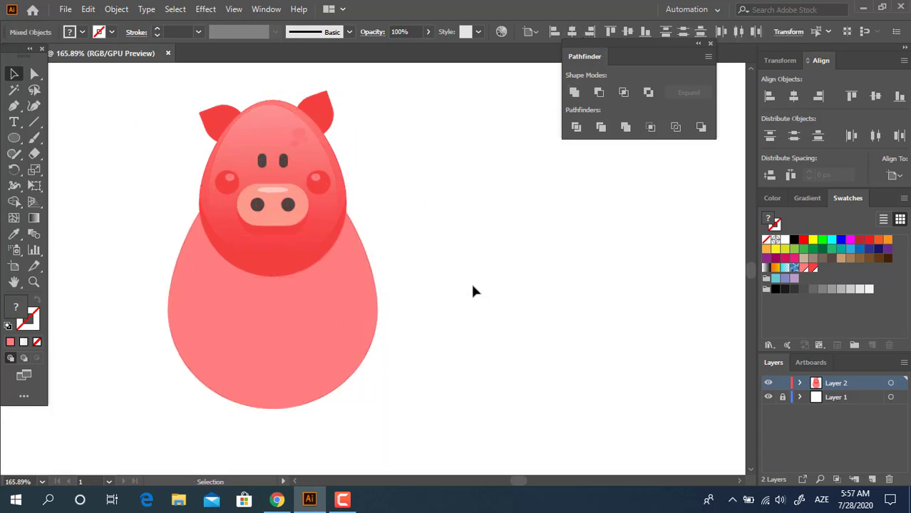
# Copy the body shape straight down by about half its height and fill the copy with a paler pink
pyautogui.moveTo(440, 272); pyautogui.dragTo(469, 279)
pyautogui.moveTo(393, 284); pyautogui.dragTo(406, 298)
pyautogui.press('z')
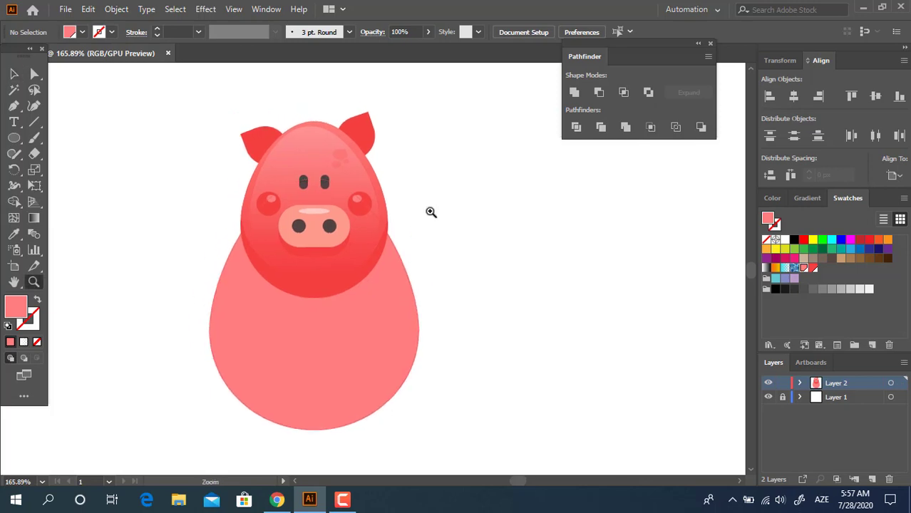
pyautogui.moveTo(431, 211); pyautogui.dragTo(408, 219)
pyautogui.moveTo(504, 299); pyautogui.dragTo(482, 260)
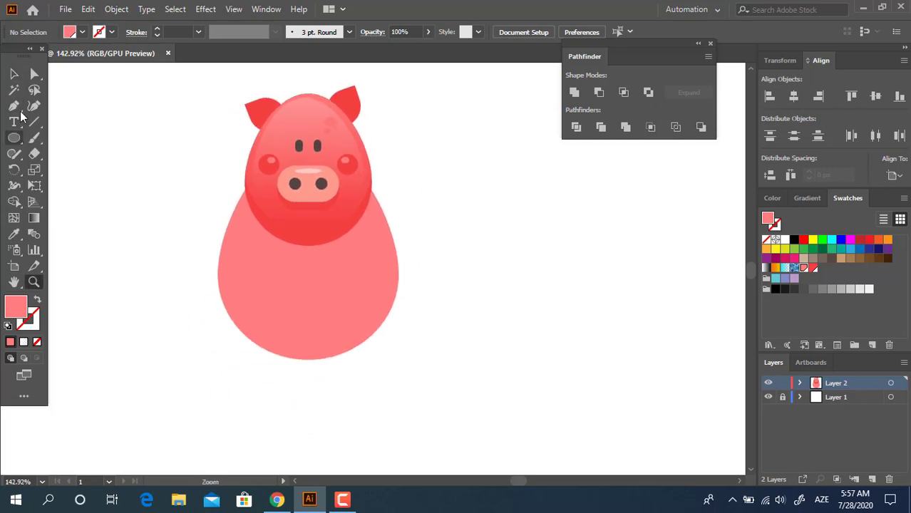
pyautogui.press('v')
pyautogui.moveTo(341, 300); pyautogui.dragTo(354, 394)
pyautogui.doubleClick(15, 307)
pyautogui.moveTo(78, 60); pyautogui.dragTo(69, 50)
pyautogui.click(328, 55)
# Divide the two overlapping body shapes and delete the part outside the original body, leaving a pale belly
pyautogui.moveTo(487, 399); pyautogui.dragTo(296, 303)
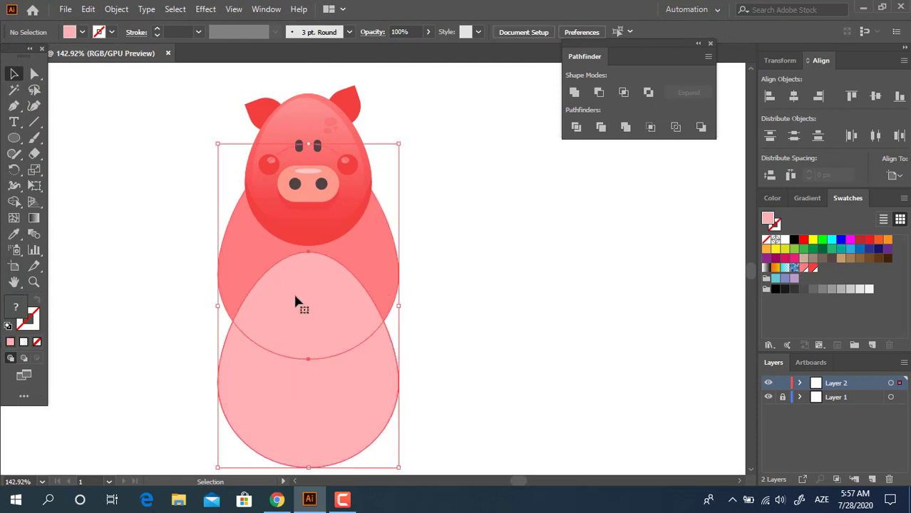
pyautogui.doubleClick(343, 328)
pyautogui.click(364, 392)
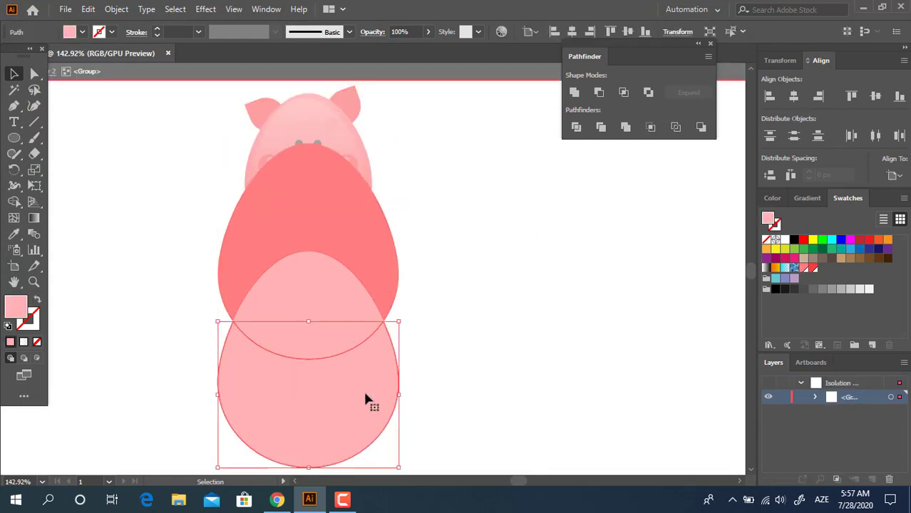
pyautogui.doubleClick(474, 392)
pyautogui.moveTo(403, 316); pyautogui.dragTo(421, 347)
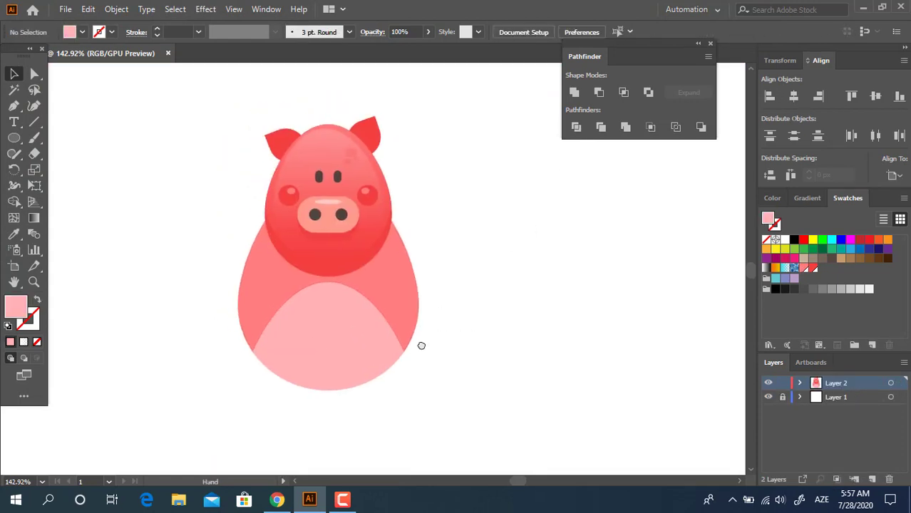
# Draw a large circle covering most of the pig, wider than the body and extending above the ears
pyautogui.press('z')
pyautogui.moveTo(441, 223); pyautogui.dragTo(406, 224)
pyautogui.moveTo(456, 296); pyautogui.dragTo(411, 291)
pyautogui.click(14, 138)
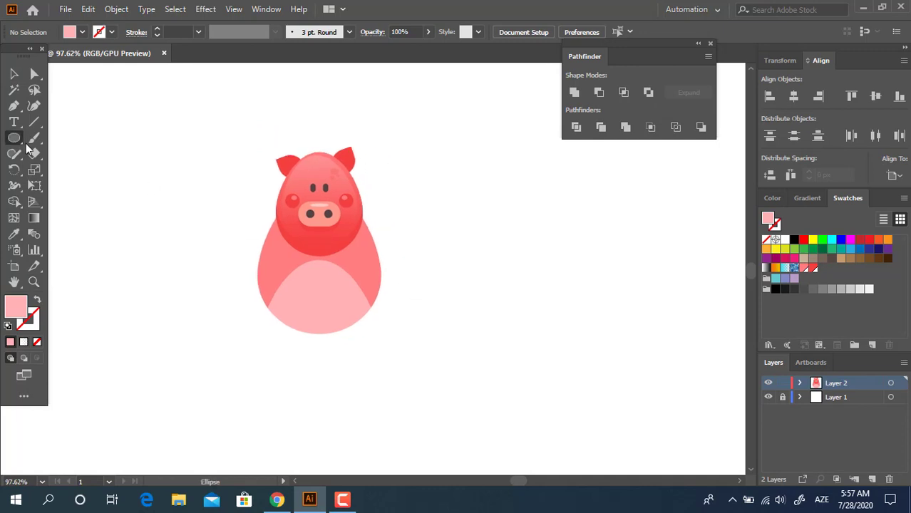
pyautogui.moveTo(287, 194)
pyautogui.mouseDown()
pyautogui.moveTo(377, 210)
pyautogui.moveTo(405, 237)
pyautogui.mouseUp()
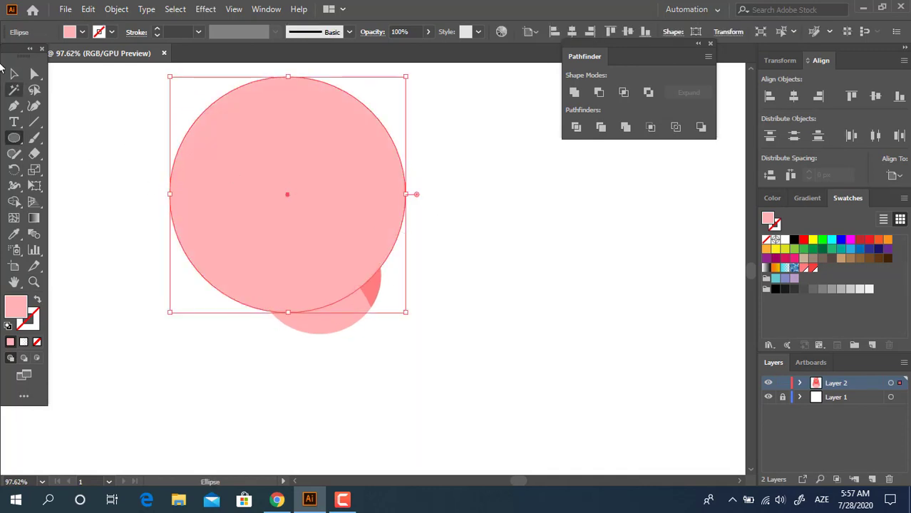
# Centre the large circle horizontally with the pig artwork
pyautogui.press('v')
pyautogui.scroll(1, 428, 100)
pyautogui.hotkey('ctrl', 'a')
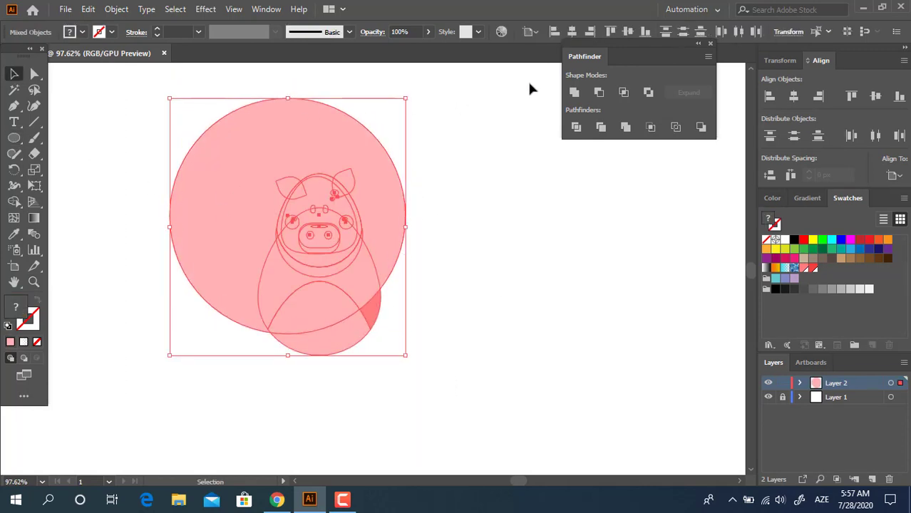
pyautogui.click(578, 32)
pyautogui.click(499, 359)
# Try clipping the pig with the large circle as a mask, and undo the clipping
pyautogui.moveTo(471, 348); pyautogui.dragTo(201, 120)
pyautogui.hotkey('ctrl', '7')
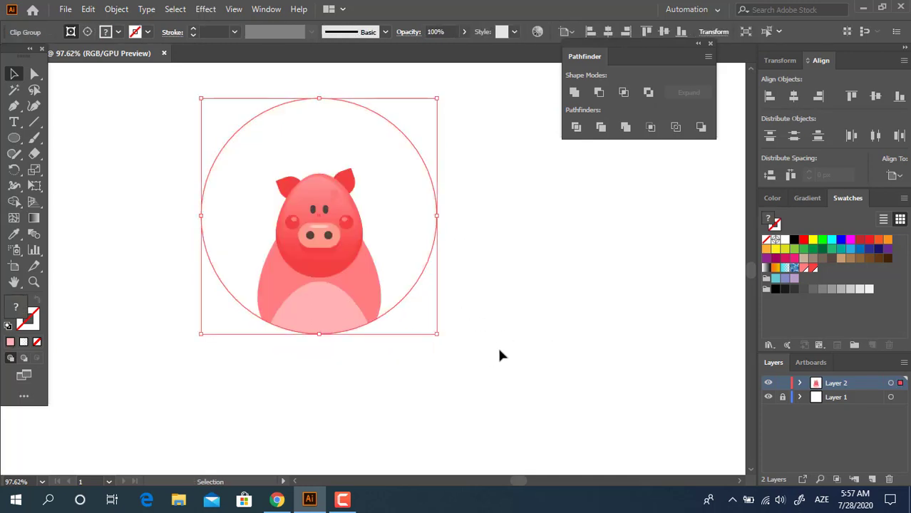
pyautogui.press('z')
pyautogui.moveTo(346, 316); pyautogui.dragTo(400, 335)
pyautogui.hotkey('ctrl', 'z')
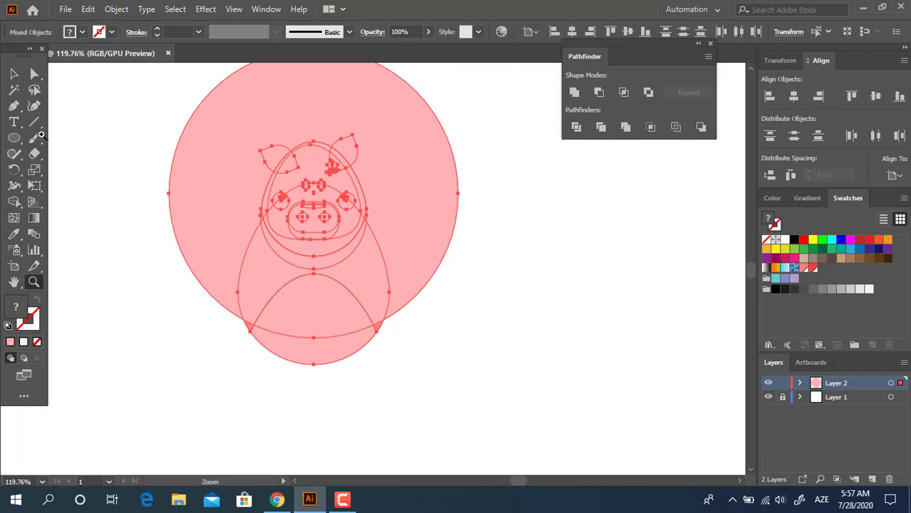
# Move the large circle slightly up and use it as a clipping mask that trims the body's lower edge
pyautogui.click(14, 75)
pyautogui.click(454, 289)
pyautogui.moveTo(424, 251); pyautogui.dragTo(423, 231)
pyautogui.moveTo(523, 374); pyautogui.dragTo(53, 69)
pyautogui.press('a')
pyautogui.press('v')
pyautogui.hotkey('ctrl', '7')
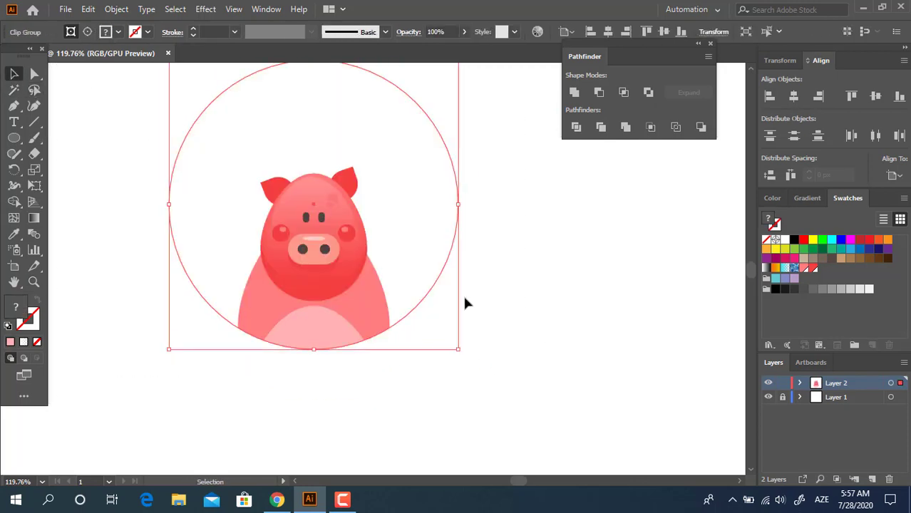
# Enlarge the clipped pig several times over and centre it horizontally on the artboard
pyautogui.click(465, 295)
pyautogui.press('z')
pyautogui.keyDown('alt'); pyautogui.click(490, 295); pyautogui.keyUp('alt')
pyautogui.moveTo(420, 339); pyautogui.dragTo(359, 282)
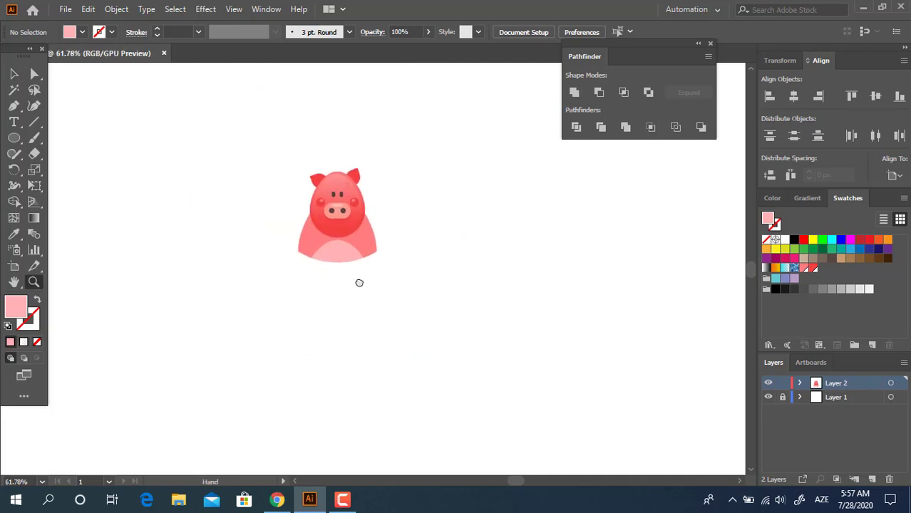
pyautogui.keyDown('alt'); pyautogui.click(376, 237); pyautogui.keyUp('alt')
pyautogui.moveTo(397, 256); pyautogui.dragTo(546, 346)
pyautogui.keyDown('alt'); pyautogui.click(352, 221); pyautogui.keyUp('alt')
pyautogui.click(15, 74)
pyautogui.click(343, 222)
pyautogui.click(544, 312)
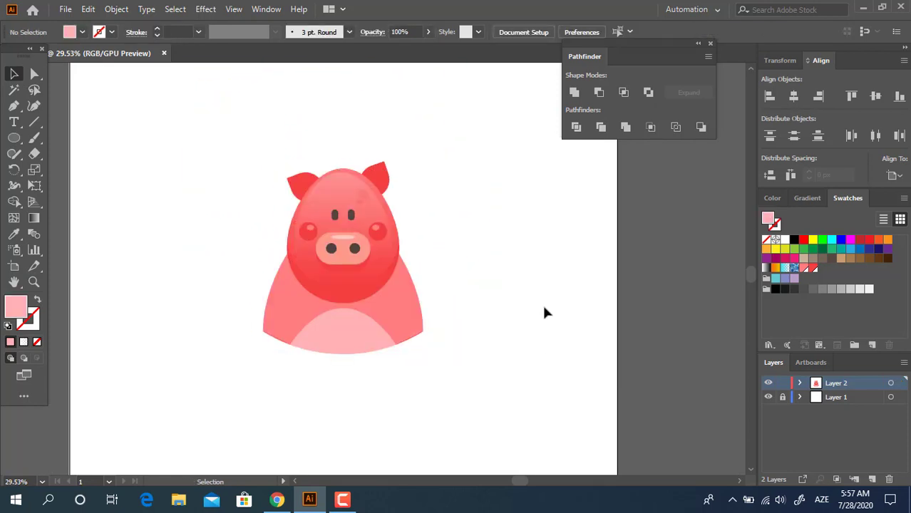
pyautogui.press('z')
pyautogui.moveTo(484, 335); pyautogui.dragTo(563, 357)
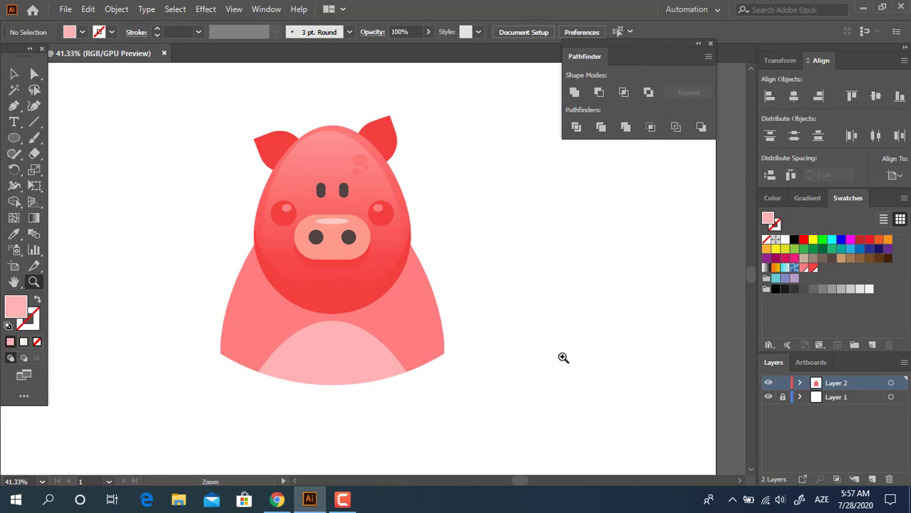